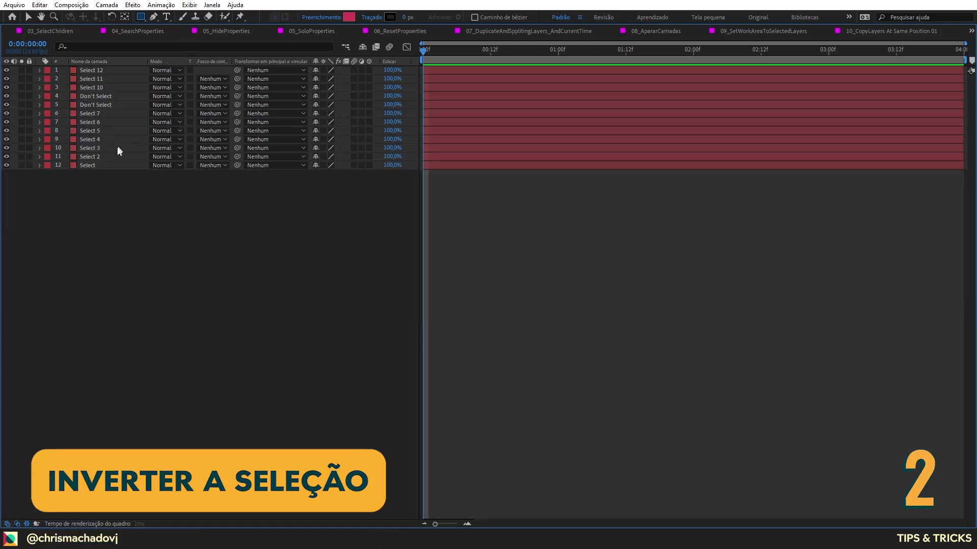
Step: Select all layers named Select, from Select through Select 12, leaving both Don't Select layers out of the selection
left_click_drag(122, 190, 85, 113)
left_click(96, 87, "ctrl")
left_click(97, 78, "ctrl")
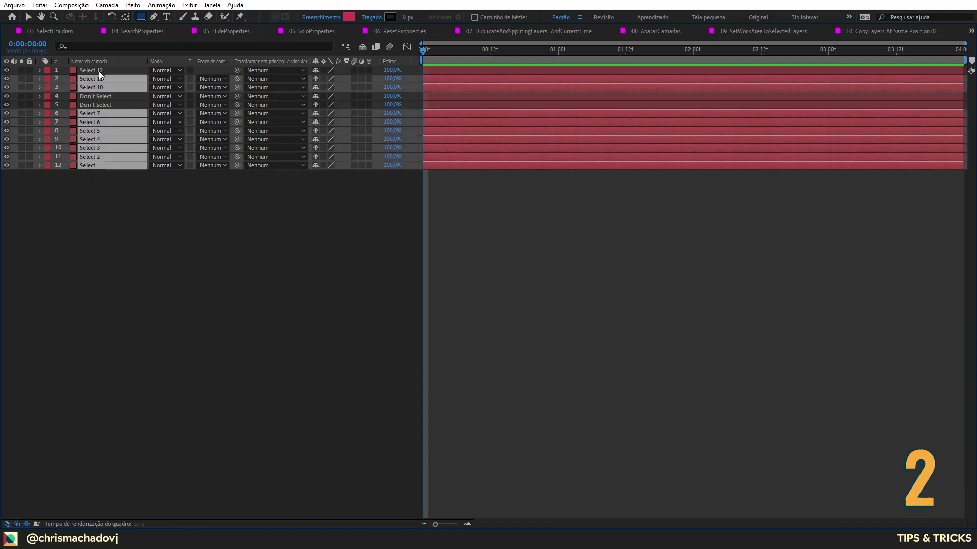
left_click(99, 70, "ctrl")
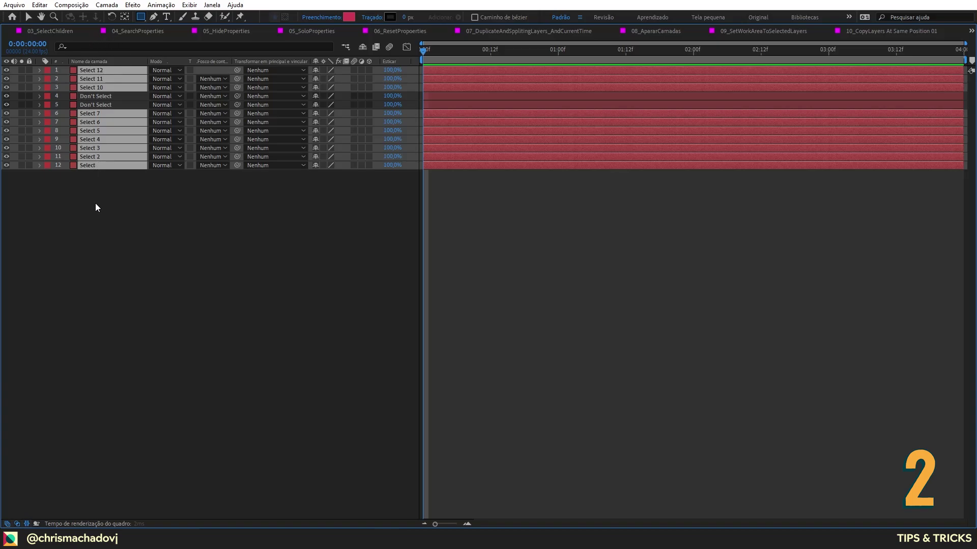
Step: Select only the two Don't Select layers and invert the selection so all the other layers are selected instead
left_click(102, 96)
left_click(105, 106, "shift")
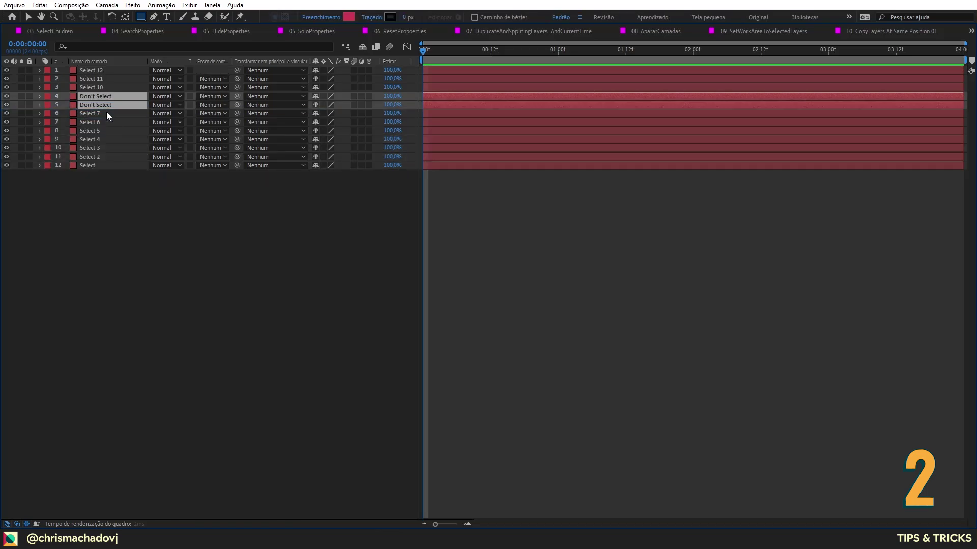
right_click(91, 106)
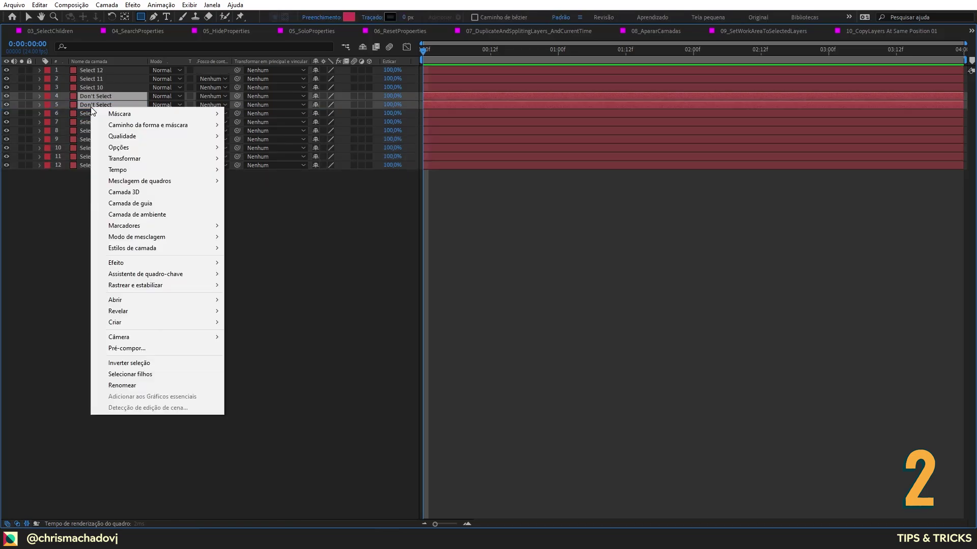
left_click(154, 363)
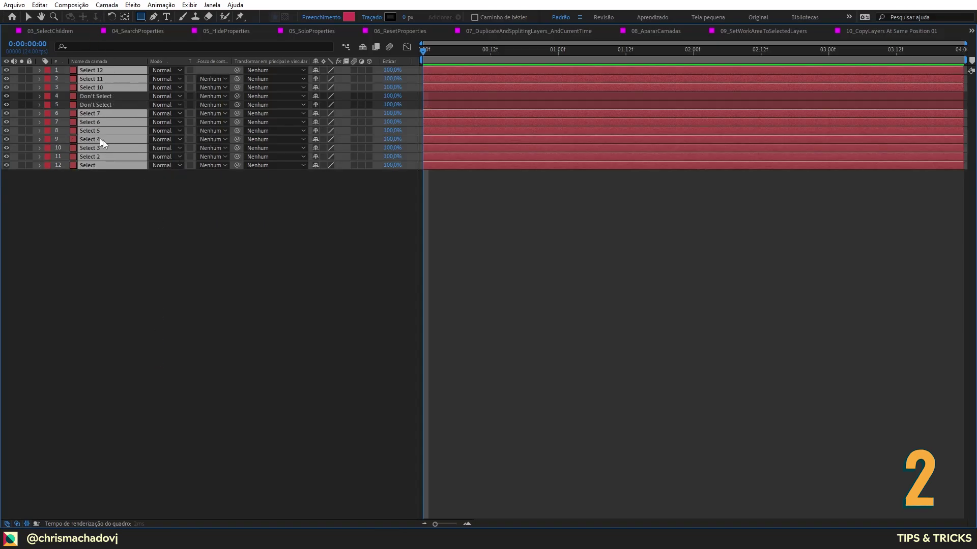
right_click(98, 103)
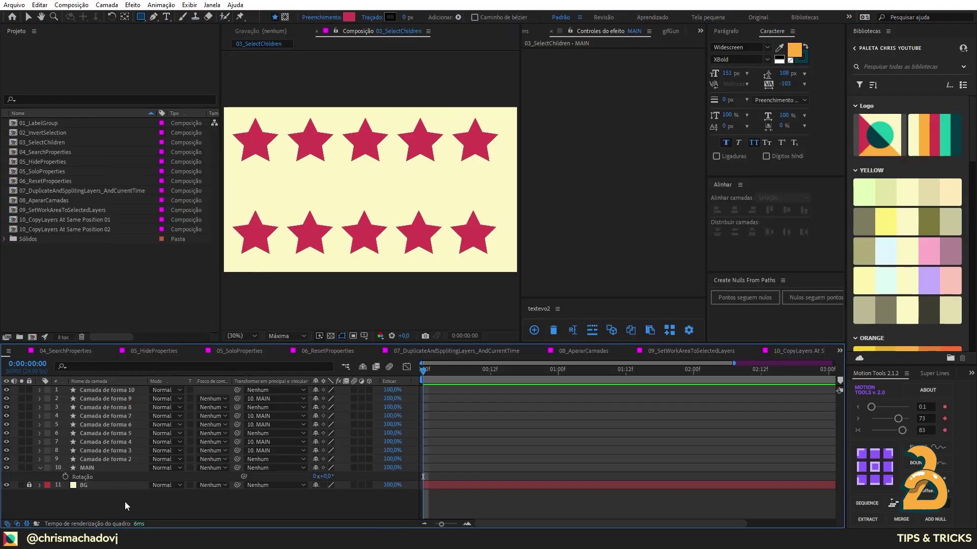
left_click(137, 448)
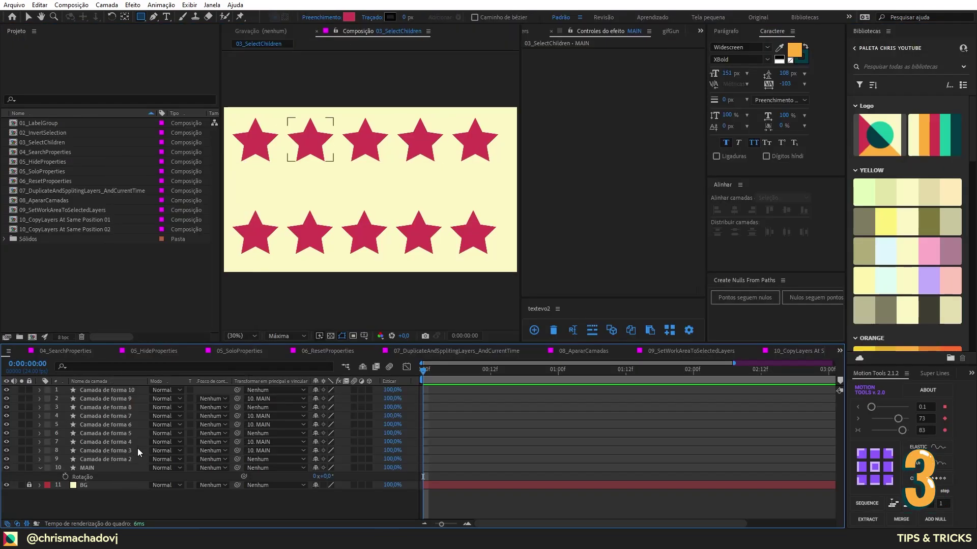
key("ctrl+Down")
key("ctrl+Down")
key("v")
key("ctrl+Down")
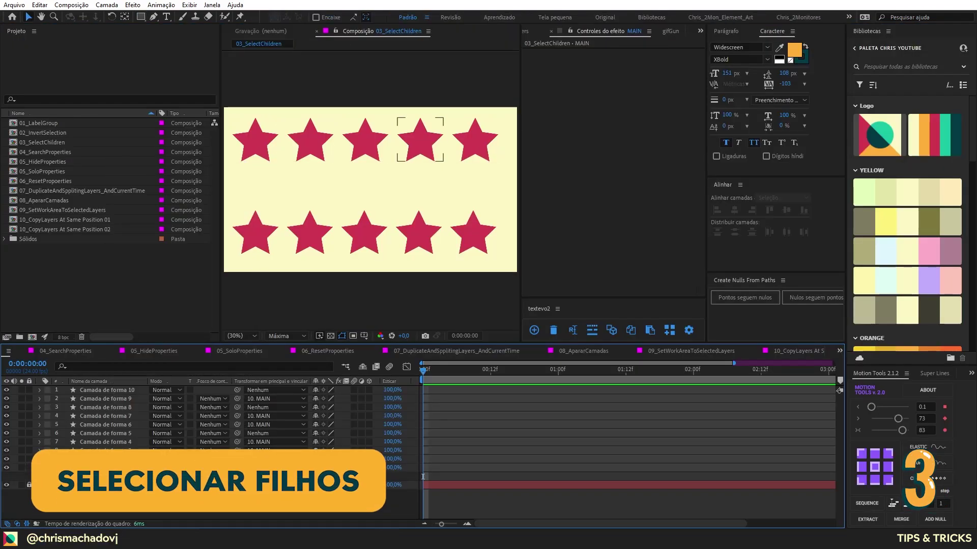
left_click(111, 425)
key("ctrl+Down")
key("ctrl+Down")
key("ctrl+Down")
key("ctrl+Down")
key("ctrl+Down")
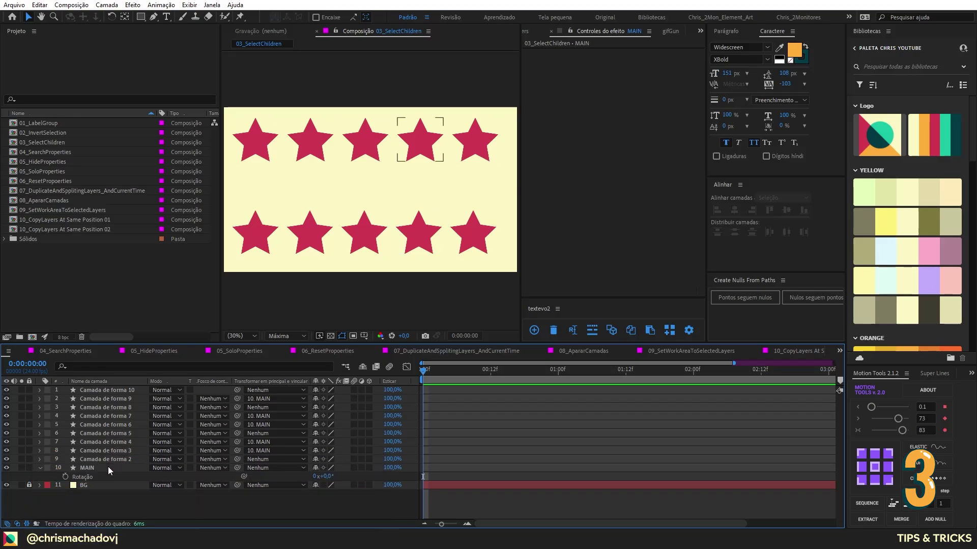
key("ctrl+Down")
key("ctrl+Down")
key("ctrl+Down")
key("ctrl+Down")
key("ctrl+Down")
key("ctrl+Down")
key("ctrl+Down")
key("ctrl+Down")
key("ctrl+Down")
key("ctrl+Down")
key("ctrl+Down")
key("ctrl+Down")
key("ctrl+Down")
key("ctrl+Down")
Step: Move the MAIN star slightly within the composition together with its child layers, and undo the move
left_click(90, 467)
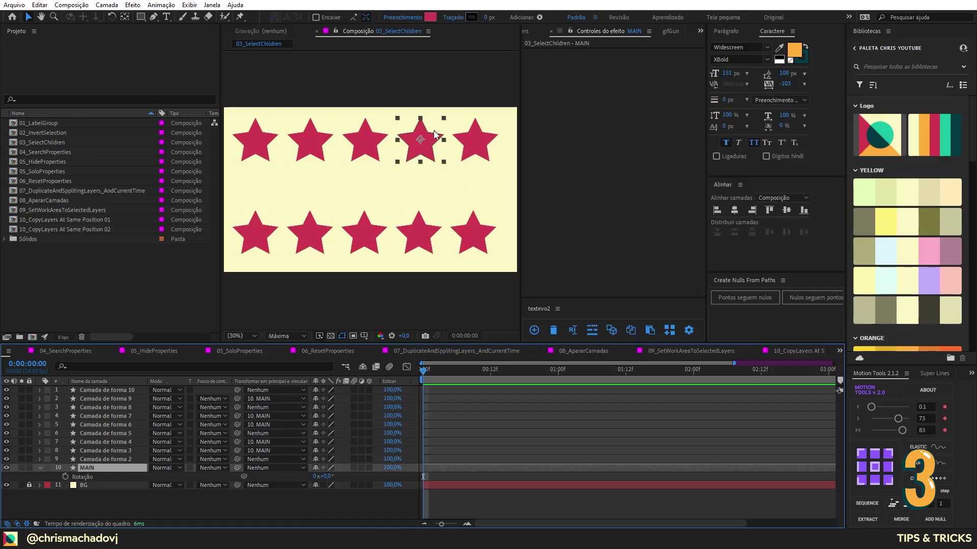
mouse_move(435, 135)
left_mouse_down()
mouse_move(436, 153)
mouse_move(436, 130)
left_mouse_up()
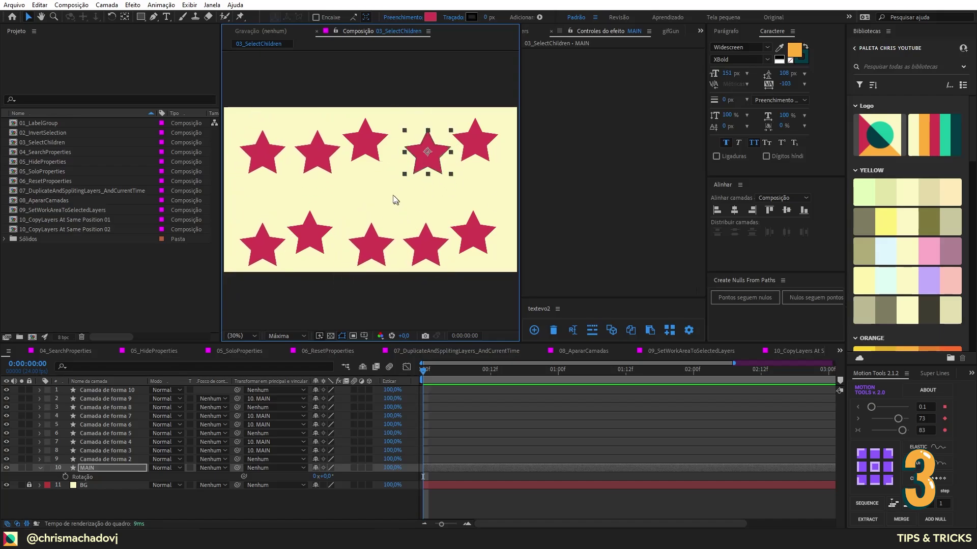
key("ctrl+z")
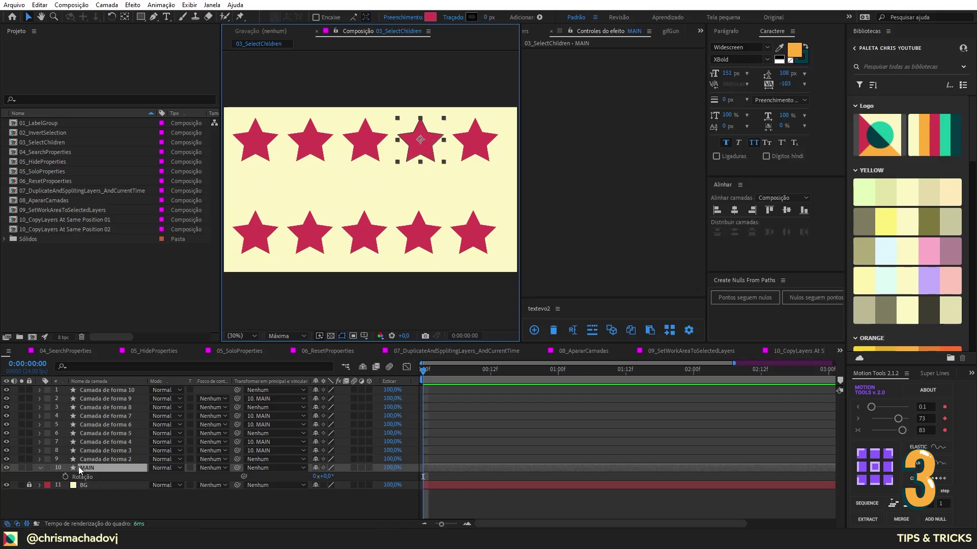
Step: Select all child layers of the MAIN layer with the Selecionar filhos command
right_click(93, 468)
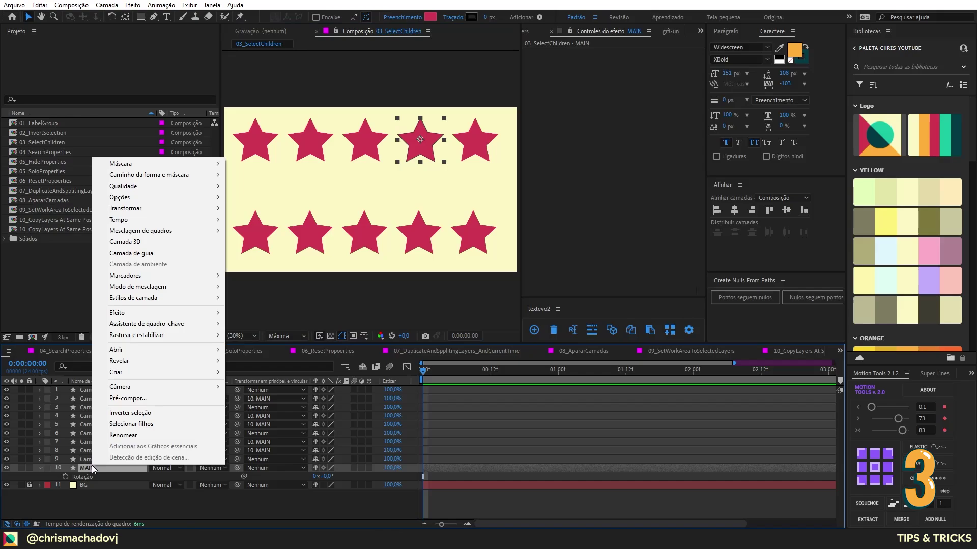
left_click(147, 424)
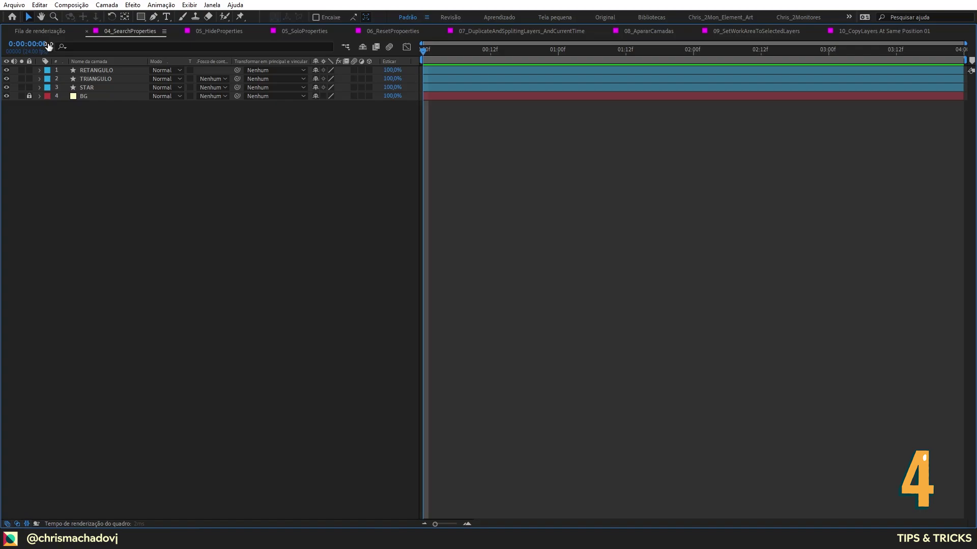
Step: Search the 04_SearchProperties timeline for the property caminho
left_click(83, 46)
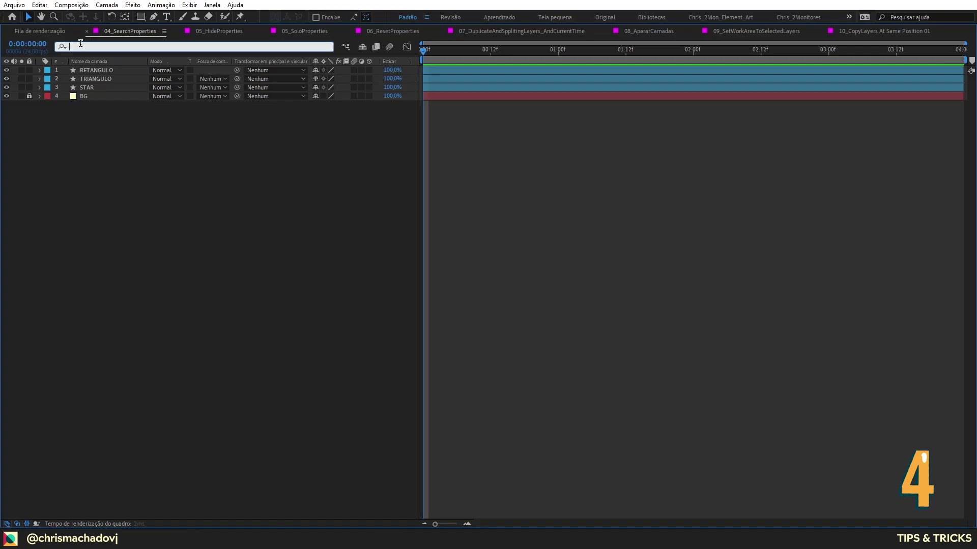
type("camin")
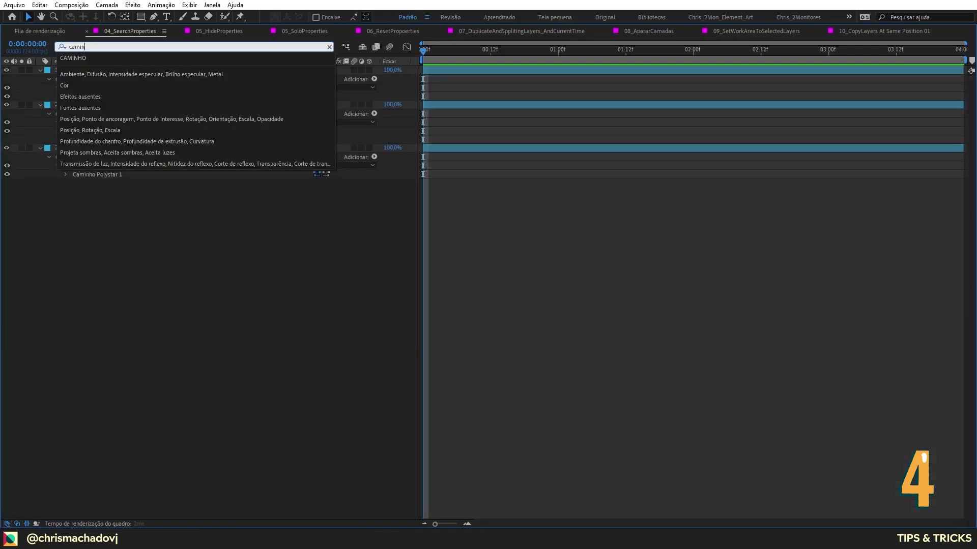
type("ho")
key("Return")
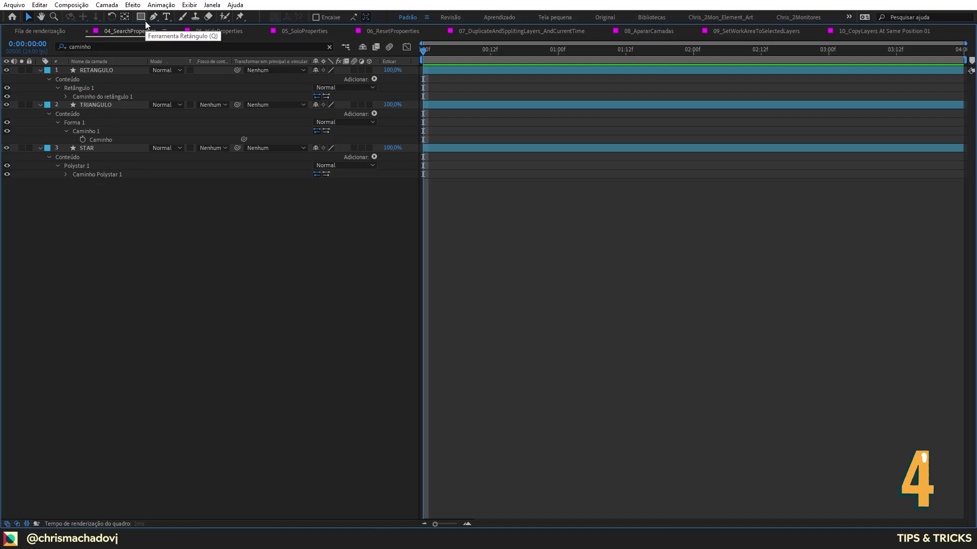
Step: Extend the timeline search to two properties at once: caminho, rotação
left_click(154, 44)
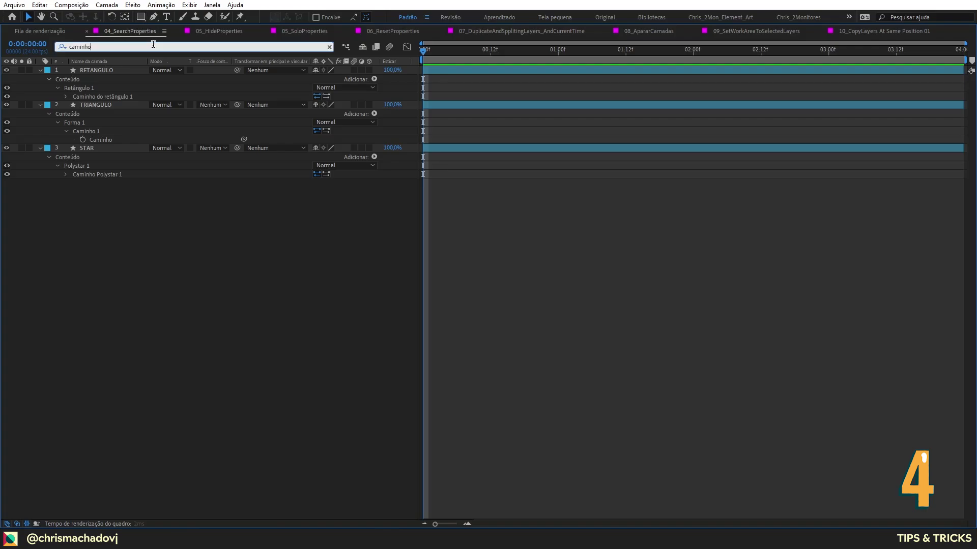
type(",")
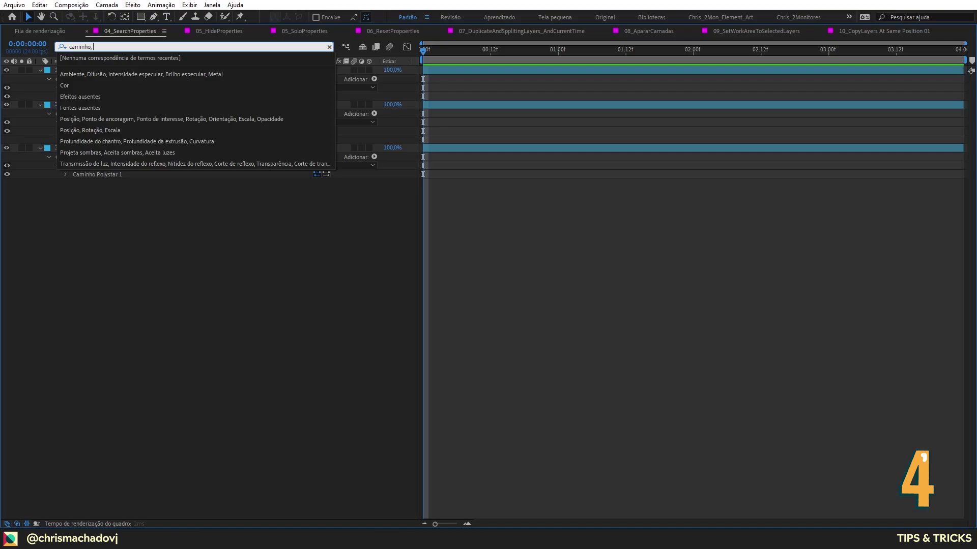
type(" rotação")
left_click(185, 386)
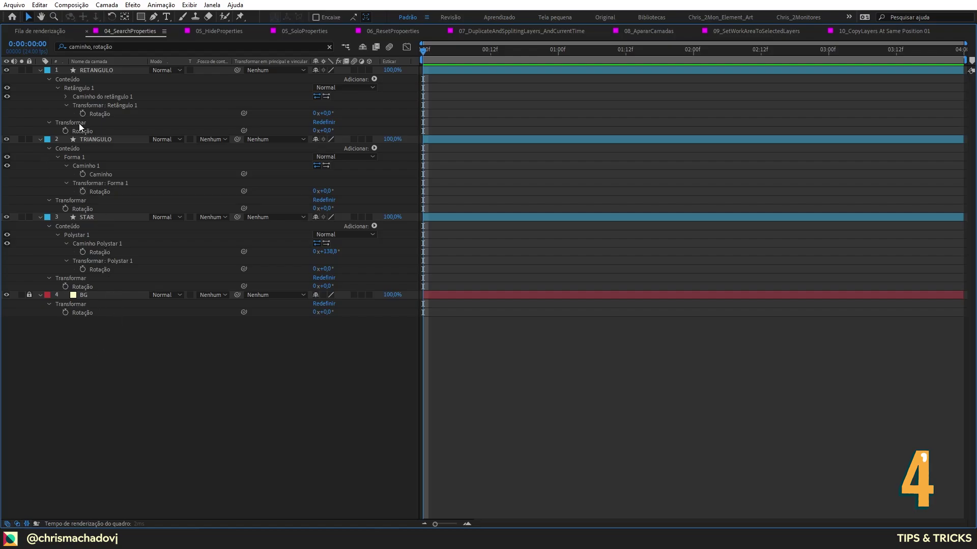
Step: Close the 04_SearchProperties timeline, expand every property of the RETANGULO layer in 05_HideProperties, and deselect everything
left_click(87, 31)
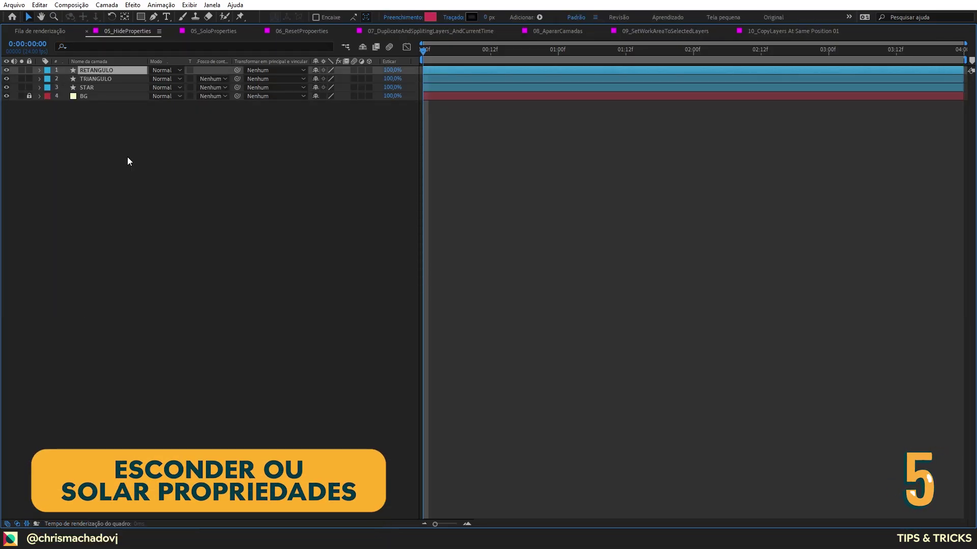
left_click(39, 70, "ctrl")
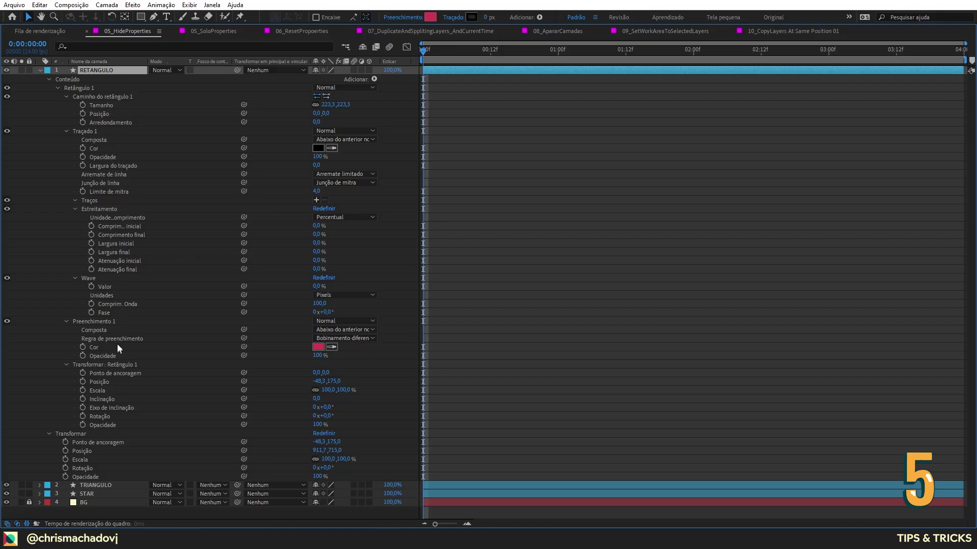
key("ctrl+shift+a")
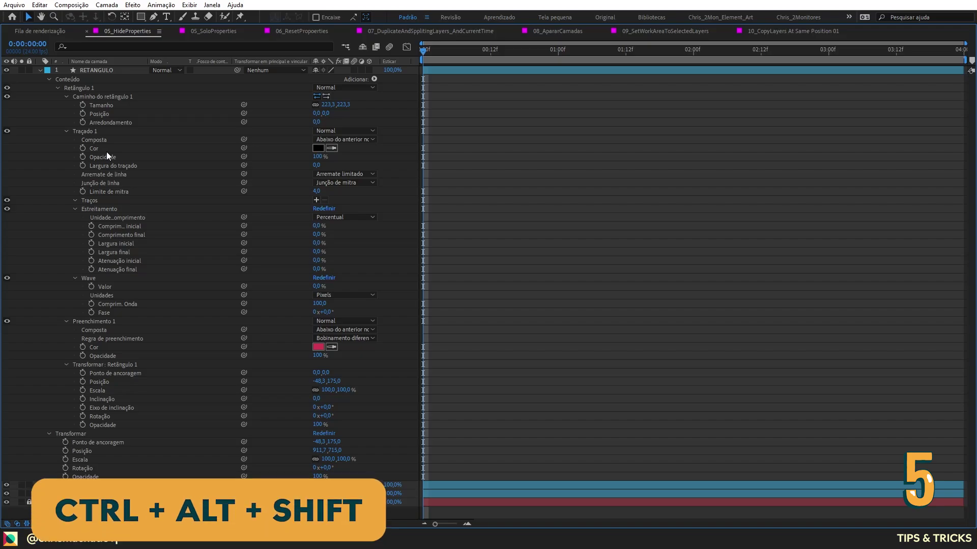
Step: Hide the Tamanho, Posição and Arredondamento properties under Caminho do retângulo 1 in the RETANGULO layer
left_click(96, 106, "ctrl+alt+shift")
left_click(96, 106, "ctrl+alt+shift")
left_click(96, 106, "ctrl+alt+shift")
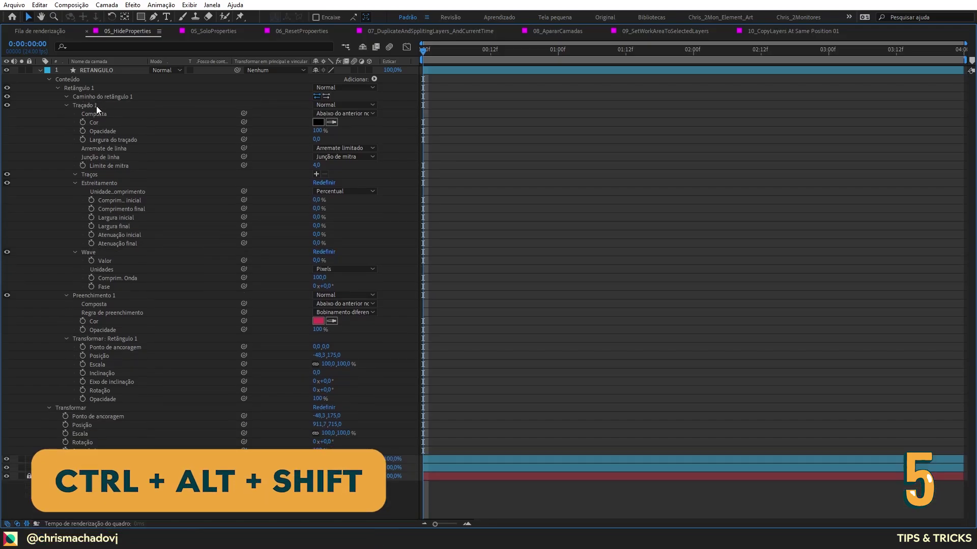
Step: Hide the seven individual properties directly under Traçado 1, from Composta down to Limite de mitra
left_click(95, 114, "ctrl+alt+shift")
left_click(95, 114, "ctrl+alt+shift")
left_click(95, 114, "ctrl+alt+shift")
left_click(95, 114, "ctrl+alt+shift")
left_click(95, 114, "ctrl+alt+shift")
left_click(95, 114, "ctrl+alt+shift")
left_click(95, 114, "ctrl+alt+shift")
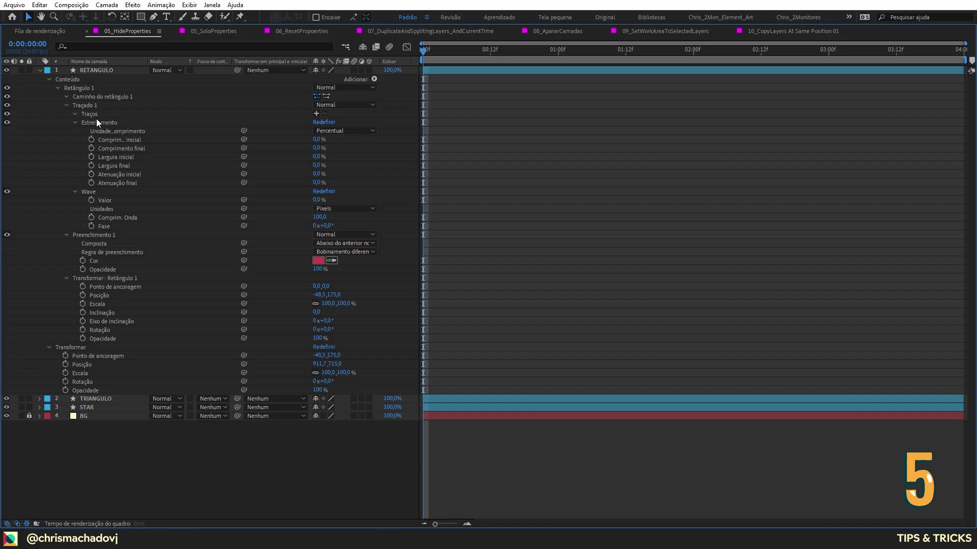
Step: Collapse and re-expand the RETANGULO layer to bring back its hidden properties, and leave it collapsed
left_click(38, 69)
left_click(38, 70)
left_click(38, 70)
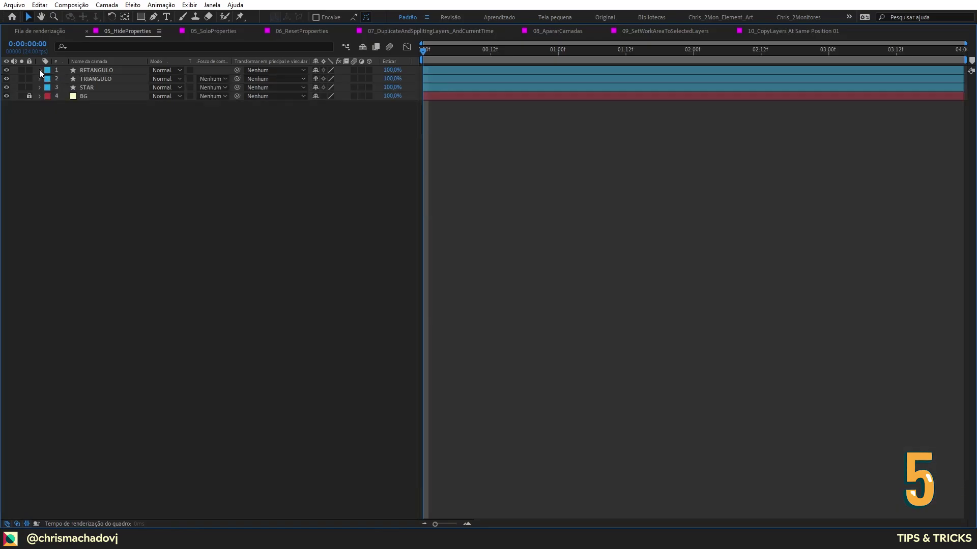
left_click(39, 70)
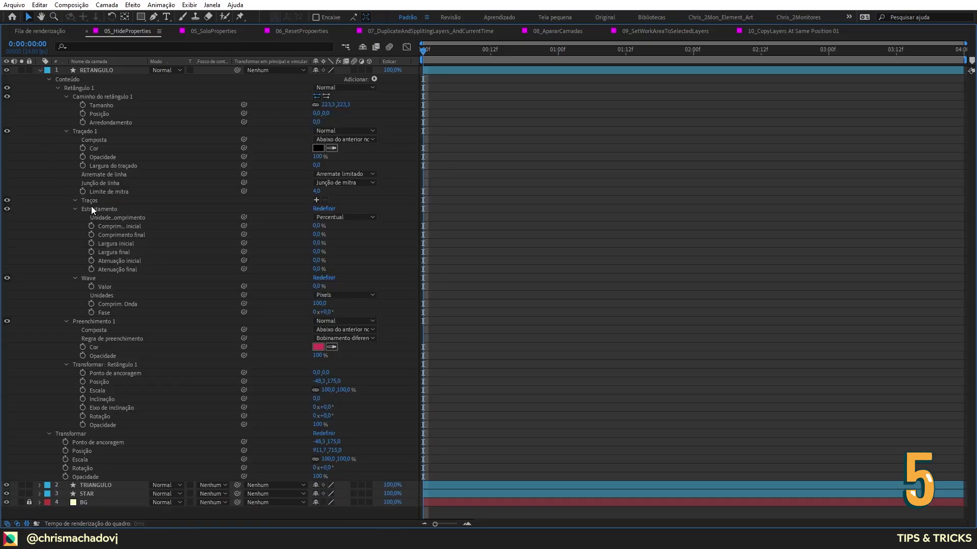
left_click(39, 69)
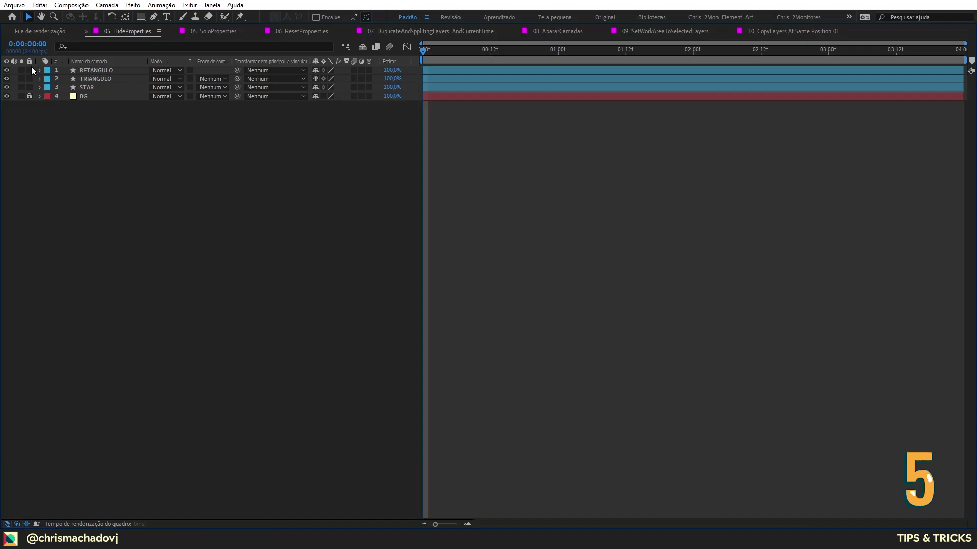
Step: Look through the TRIANGULO layer's nested groups Conteúdo, Forma 1 and Caminho 1, and collapse the layer
left_click(39, 79)
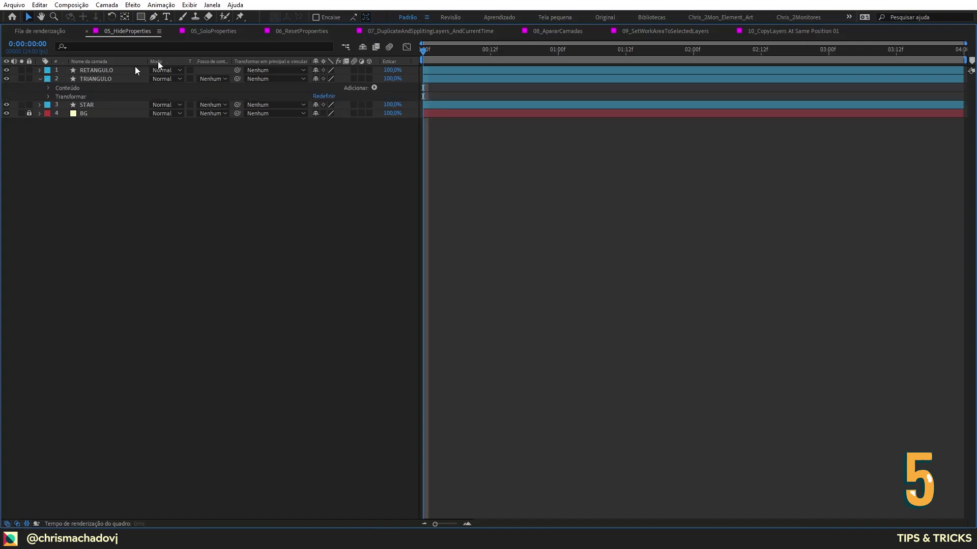
left_click(48, 88)
left_click(58, 97)
left_click(67, 105)
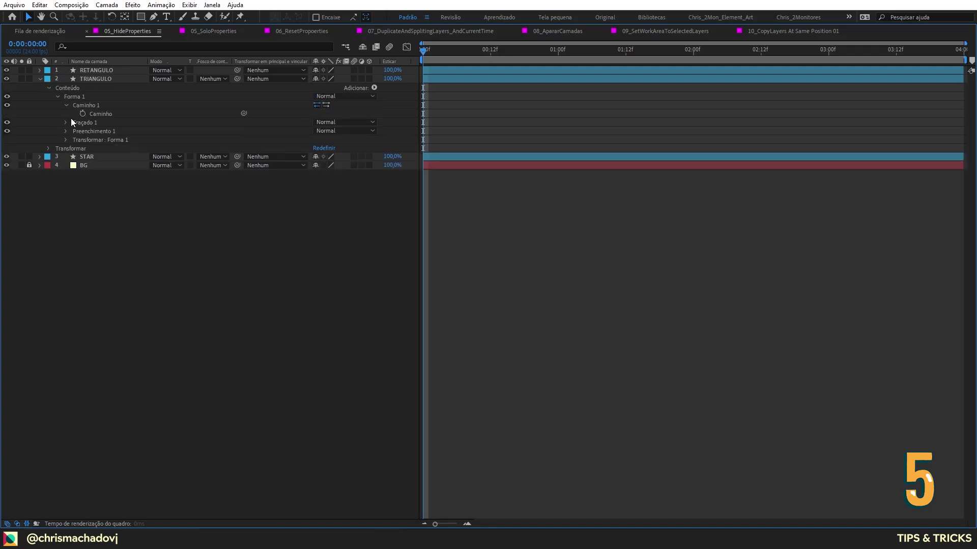
left_click(40, 79)
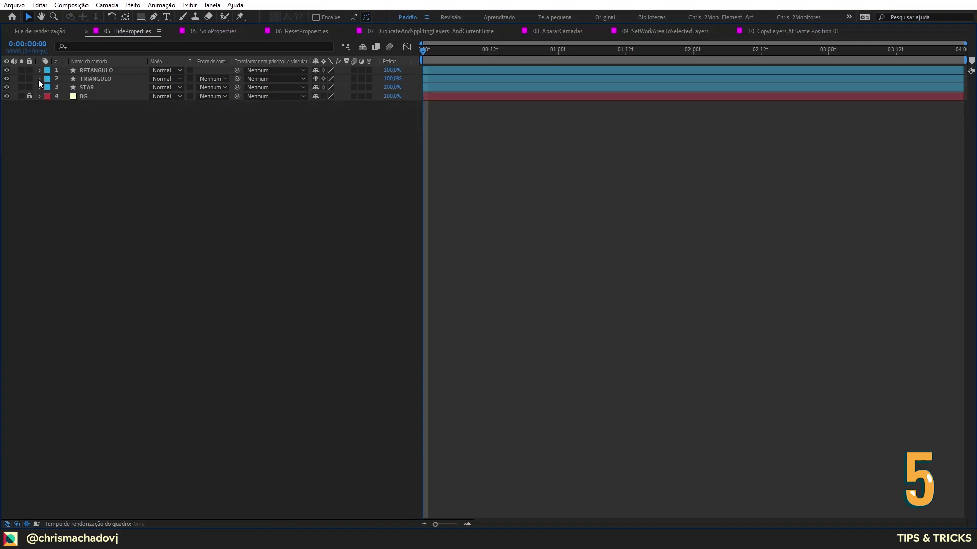
left_click(39, 79)
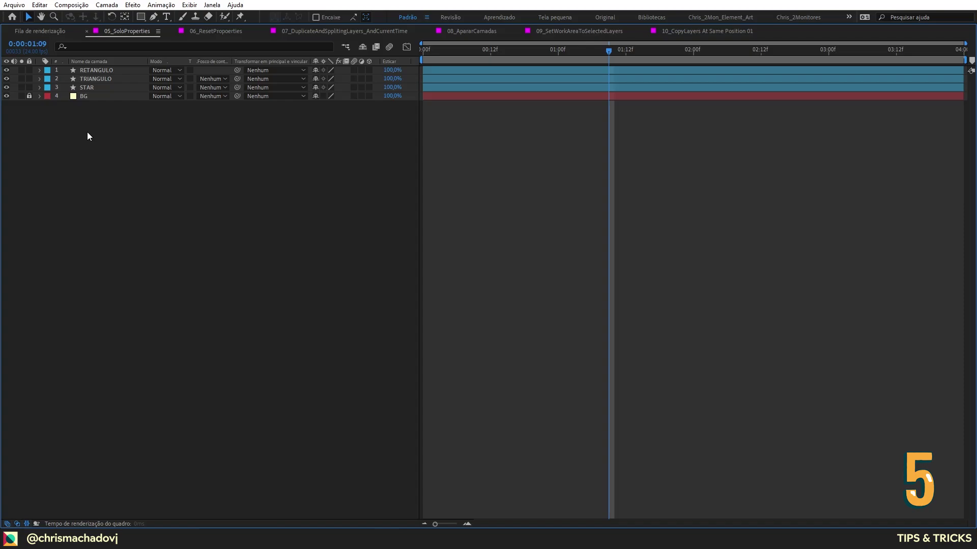
Step: Expand all RETANGULO properties in 05_SoloProperties and show only the selected ones, including the path's Posição and the stroke's Cor
left_click(39, 71, "ctrl")
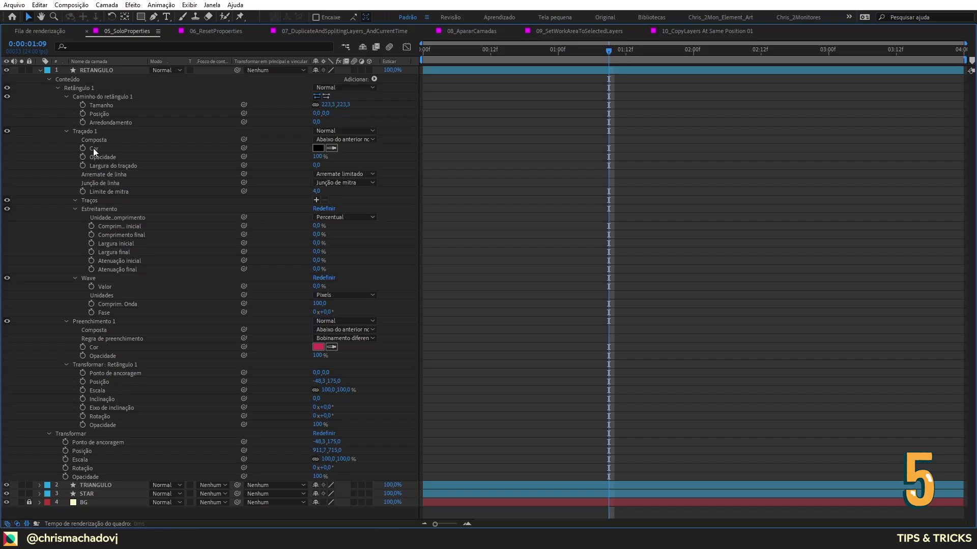
left_click(96, 113)
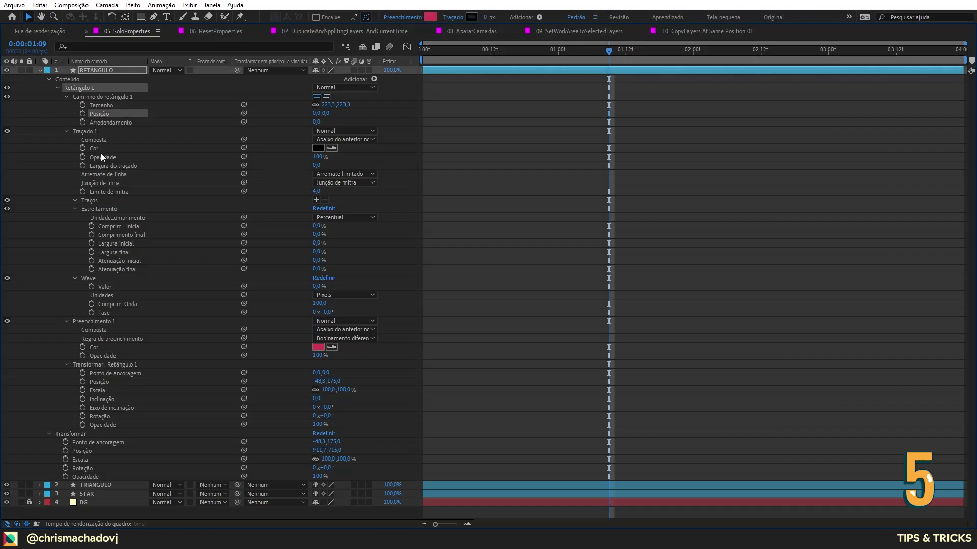
left_click(98, 146, "shift")
key("s")
key("s")
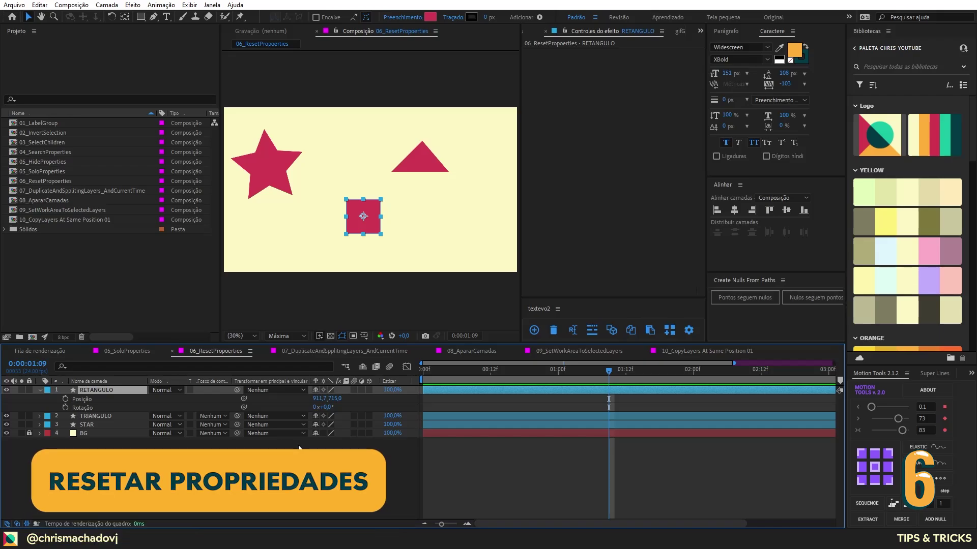
Step: Show the scale and rotation of the RETANGULO layer, and set them to 210% and -181°
key("shift+s")
key("shift+p")
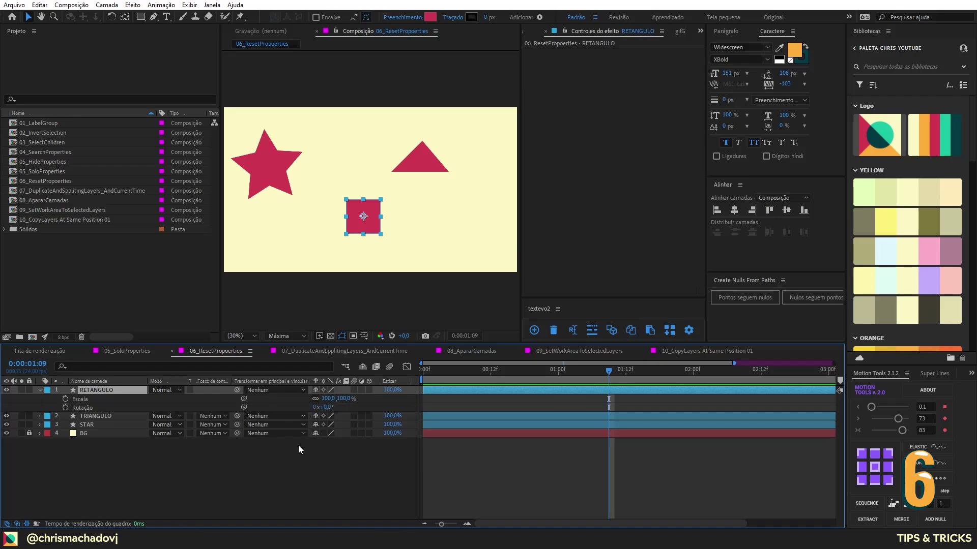
left_click_drag(328, 398, 235, 408)
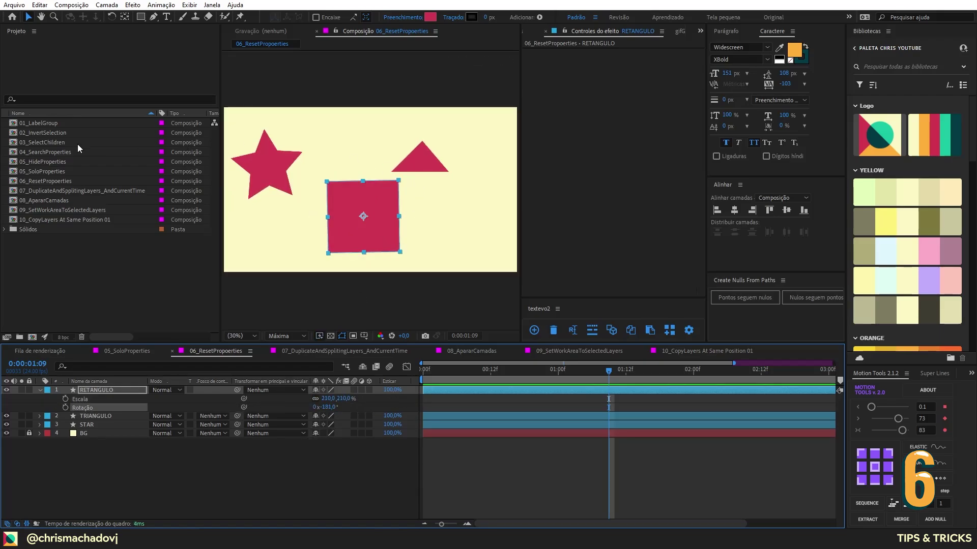
Step: Reset the scale and rotation of the RETANGULO layer to their default values
left_click(100, 390)
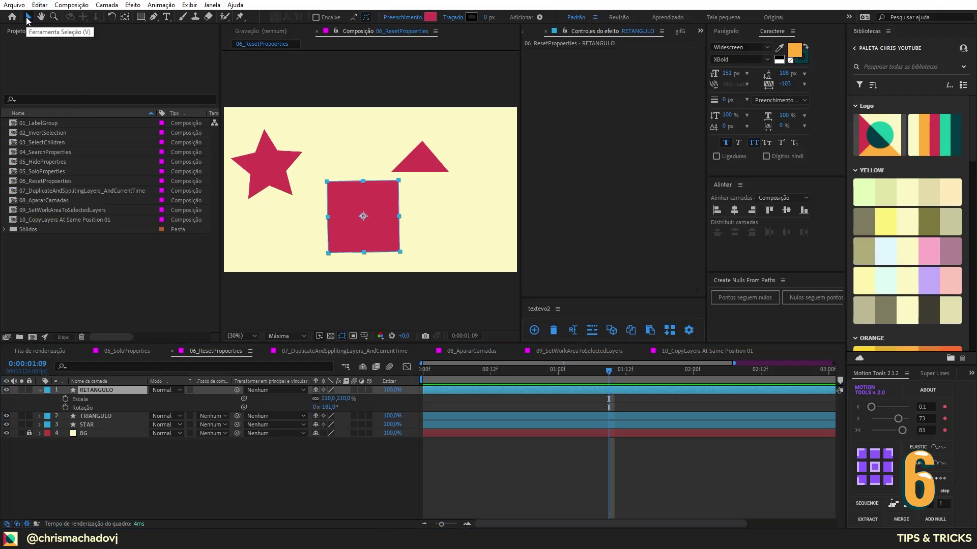
key("ctrl+alt+r")
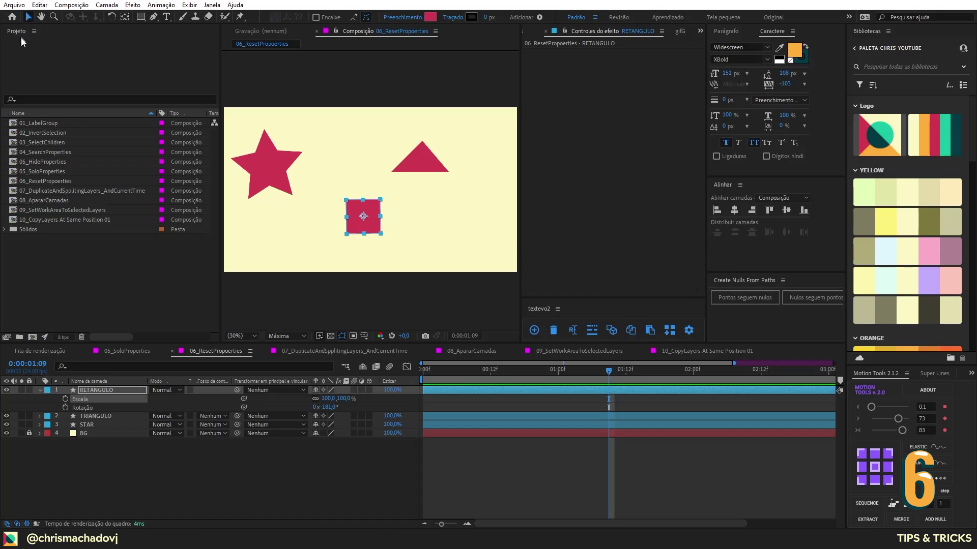
double_click(111, 17)
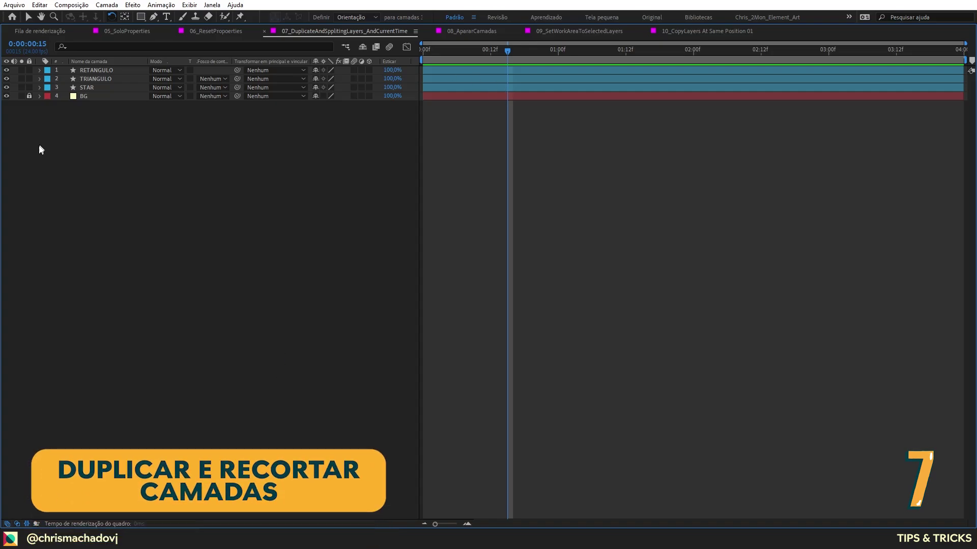
Step: Duplicate the RETANGULO, TRIANGULO and STAR layers in 07_DuplicateAndSpplitingLayers_AndCurrentTime and stack the copies together above the originals
left_click(90, 81)
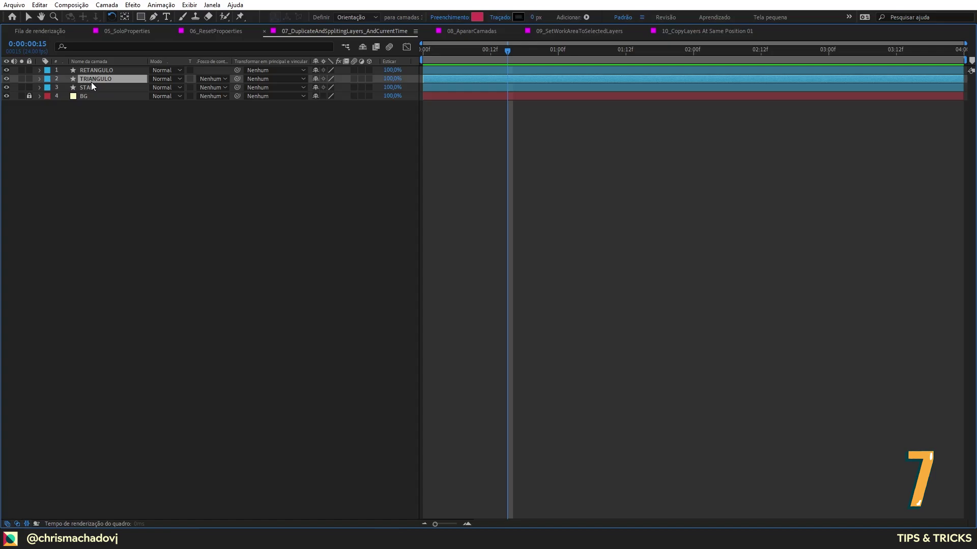
left_click(93, 86, "ctrl")
left_click(105, 72, "ctrl")
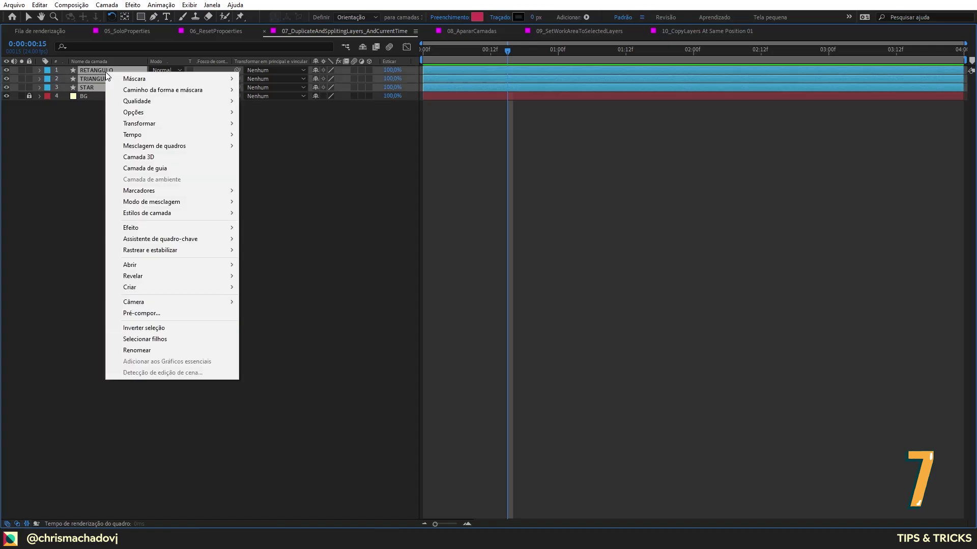
right_click(105, 71)
key("Escape")
key("ctrl+d")
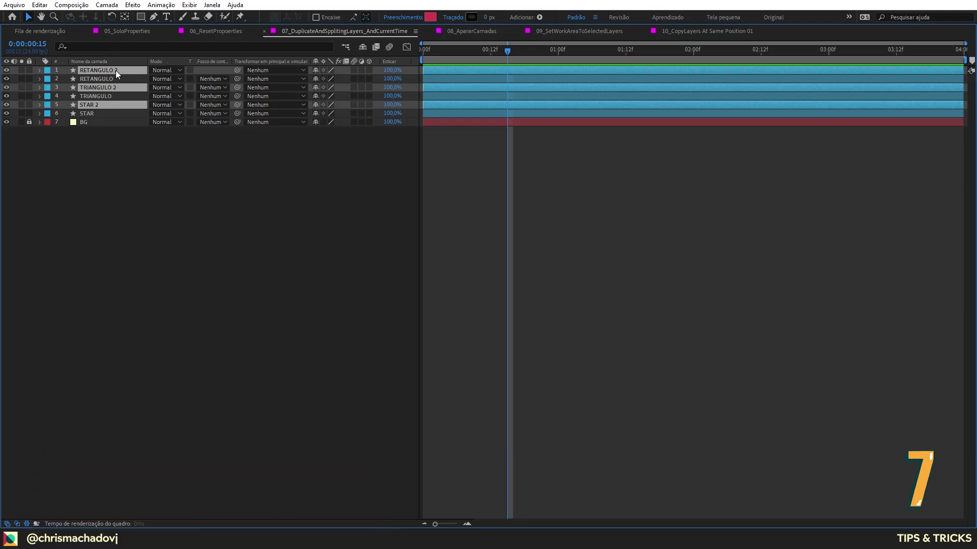
left_click_drag(115, 70, 94, 77)
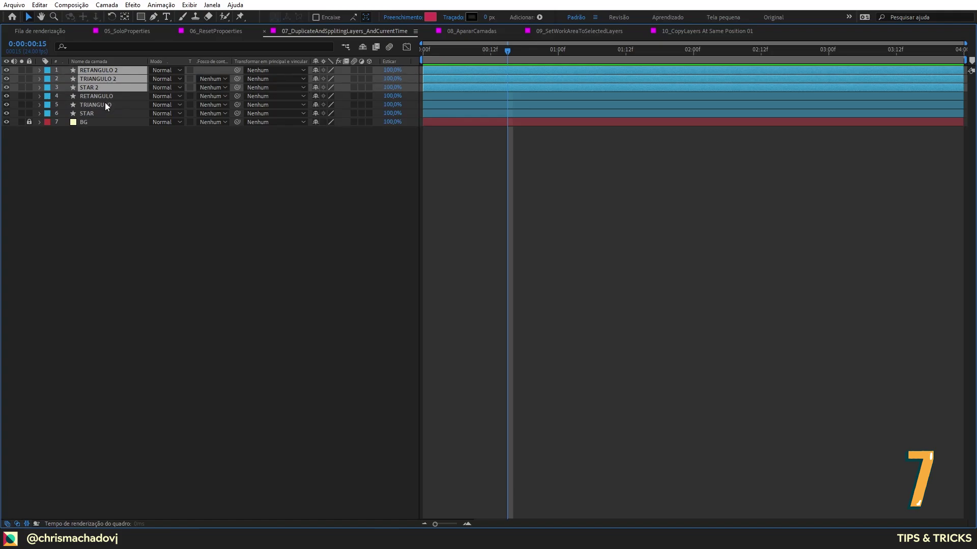
Step: Remove the duplicated layers, and try splitting RETANGULO, TRIANGULO and STAR at 0:00:00:15, undoing the split
key("Delete")
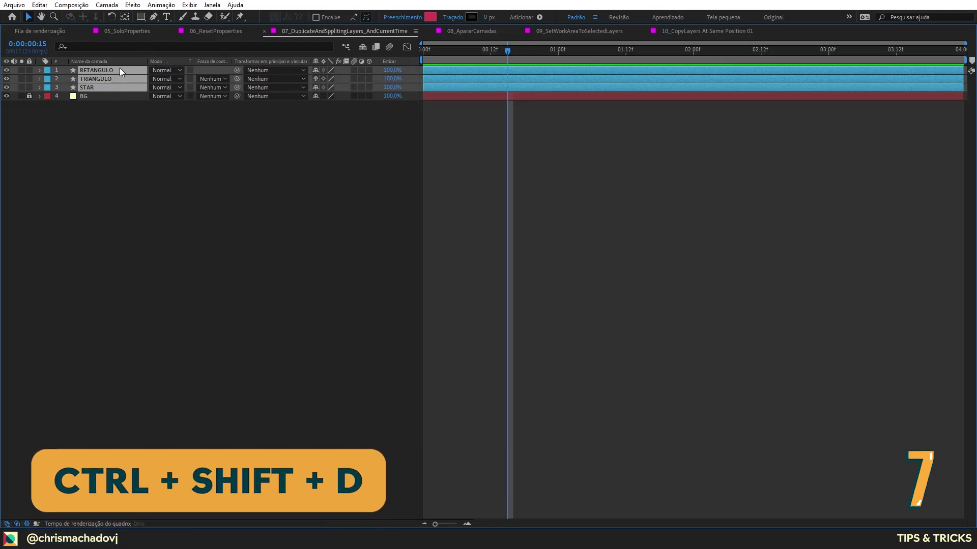
key("ctrl+shift+d")
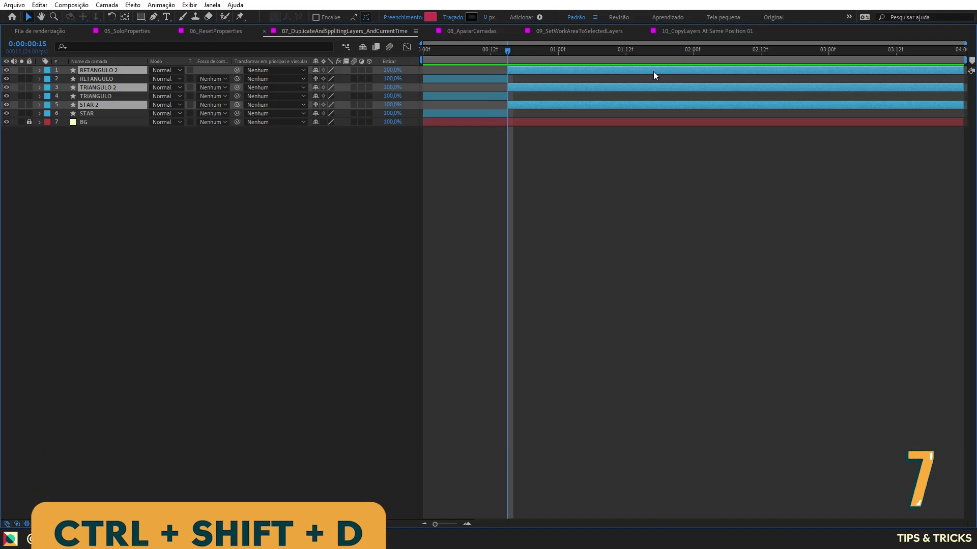
key("ctrl+z")
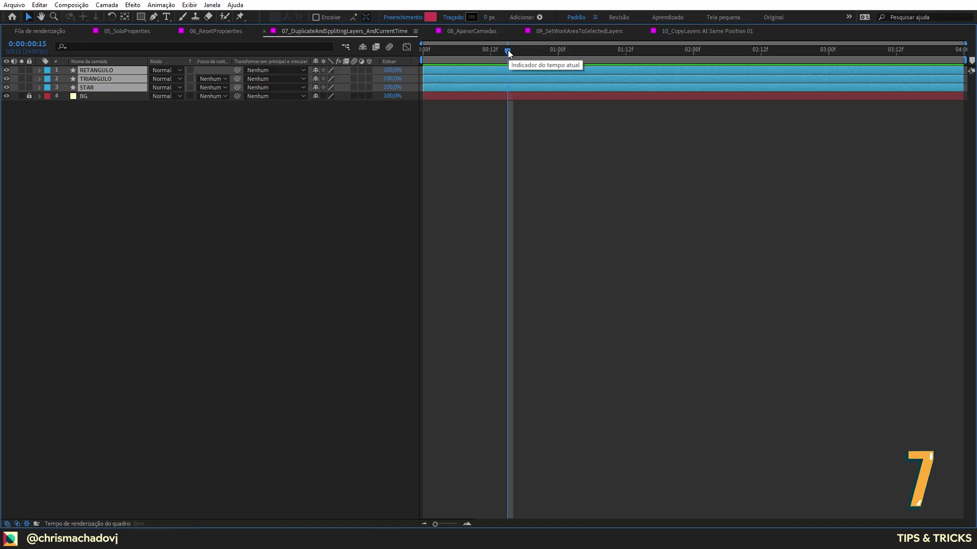
Step: Paste copies of the RETANGULO, TRIANGULO and STAR layers so that they start at 0:00:01:00
left_click_drag(508, 50, 559, 58)
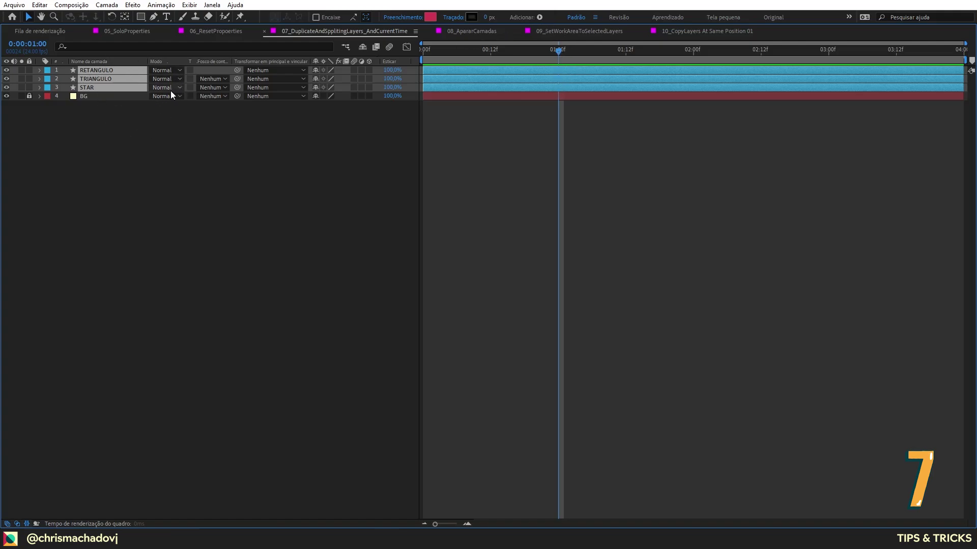
key("ctrl+alt+v")
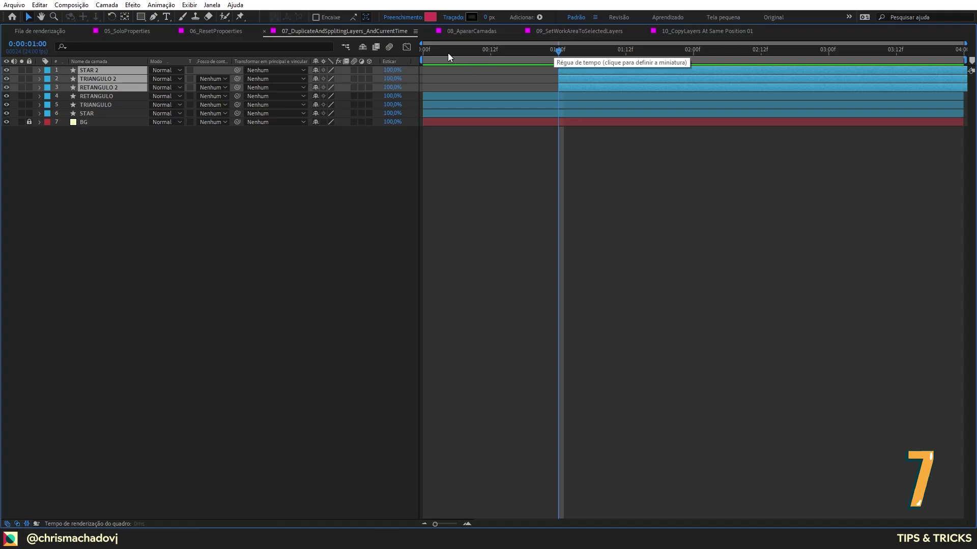
Step: Open the 08_ApararCamadas composition and select the RETANGULO layer with the current time at 0:00:00:08
left_click(468, 32)
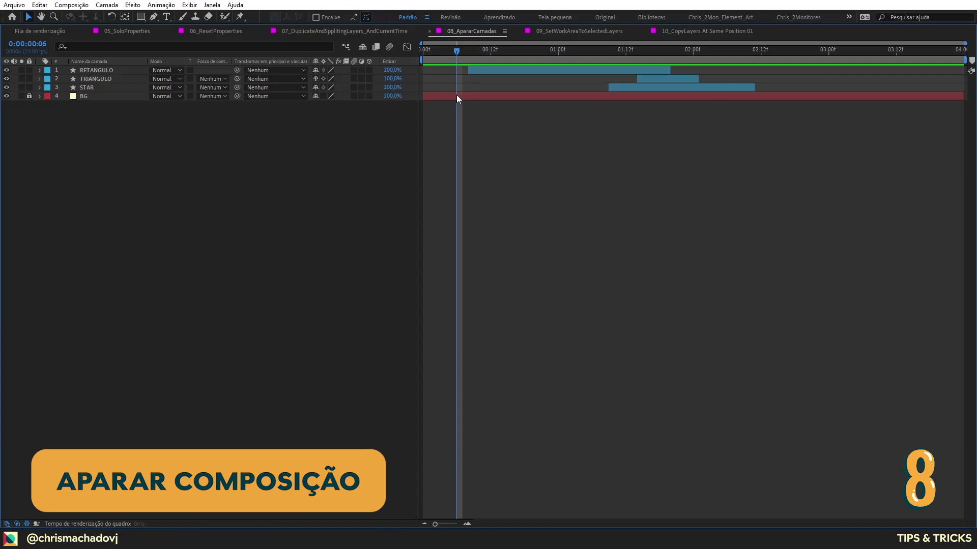
left_click(469, 53)
left_click(480, 71)
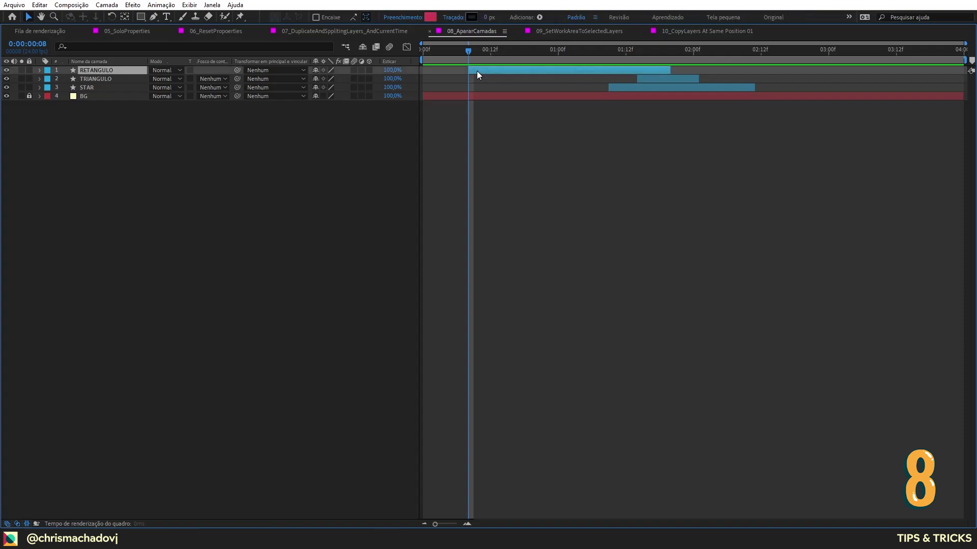
Step: Set the start of the work area to the beginning of the RETANGULO layer at 0:00:00:08
left_click(755, 51)
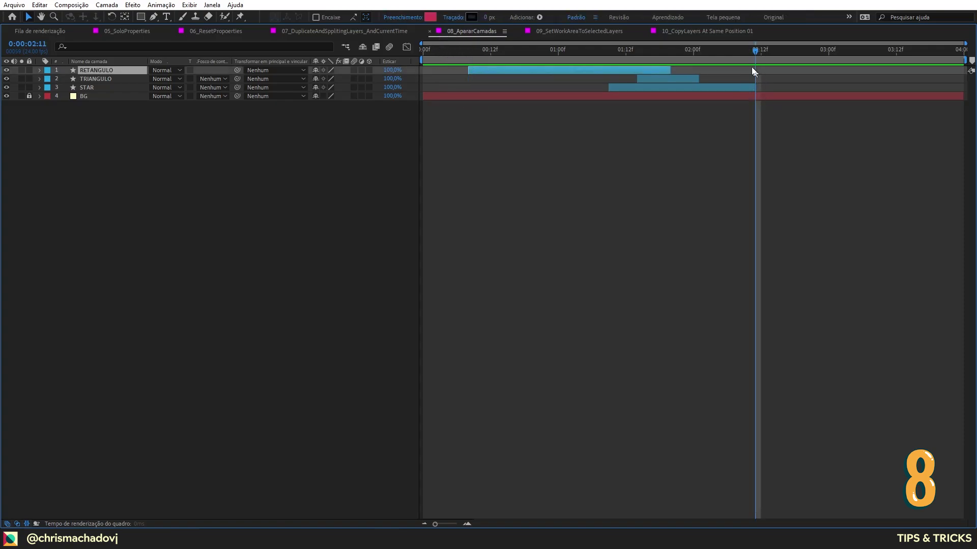
left_click(618, 51)
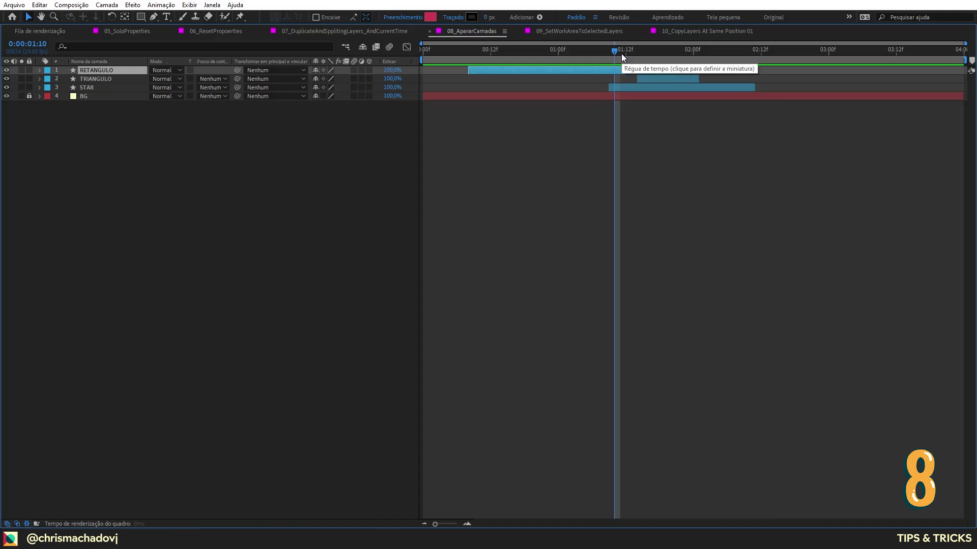
key("ctrl+z")
left_click(467, 51)
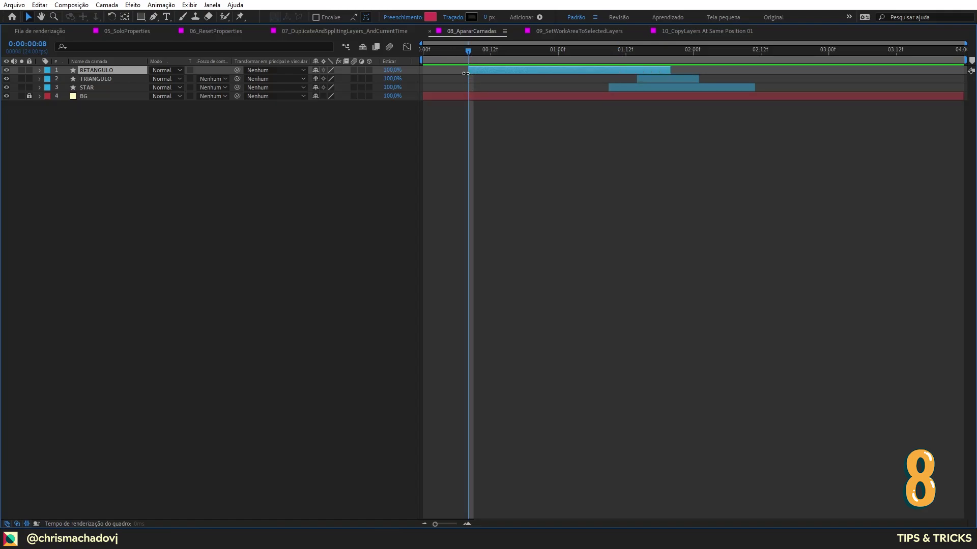
key("b")
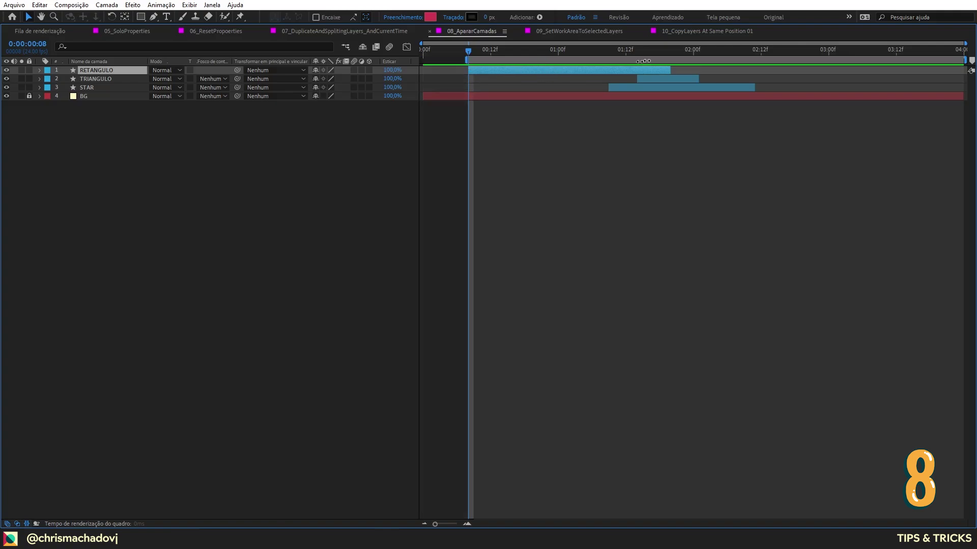
Step: Set the end of the work area at 0:00:02:10, where STAR ends, and undo both work area changes
key("space")
key("space")
key("Page_Up")
key("Page_Up")
key("Page_Up")
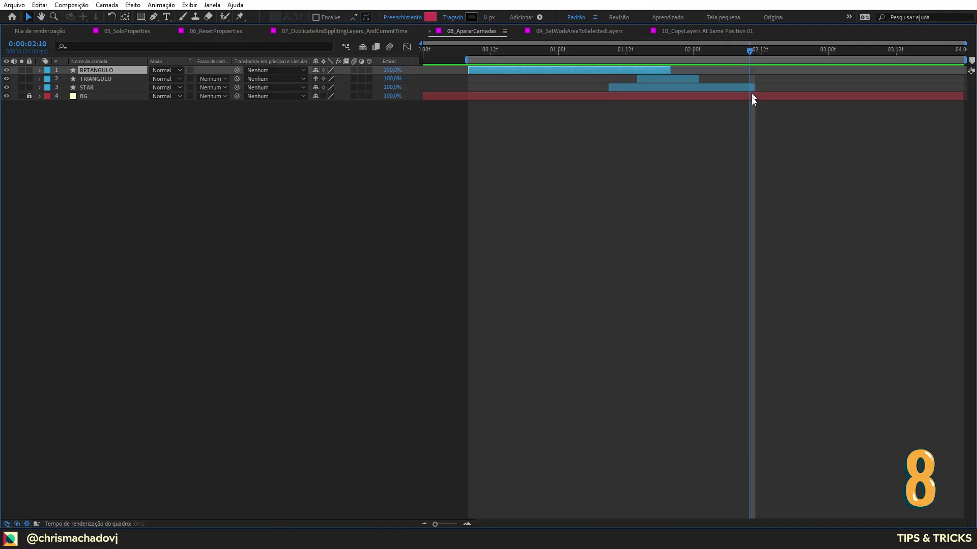
key("n")
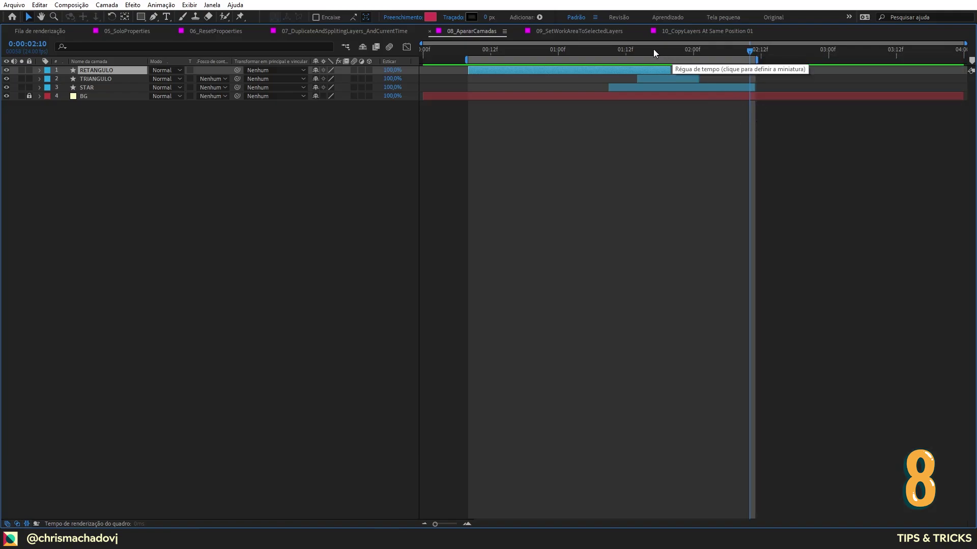
key("ctrl+z")
key("ctrl+z")
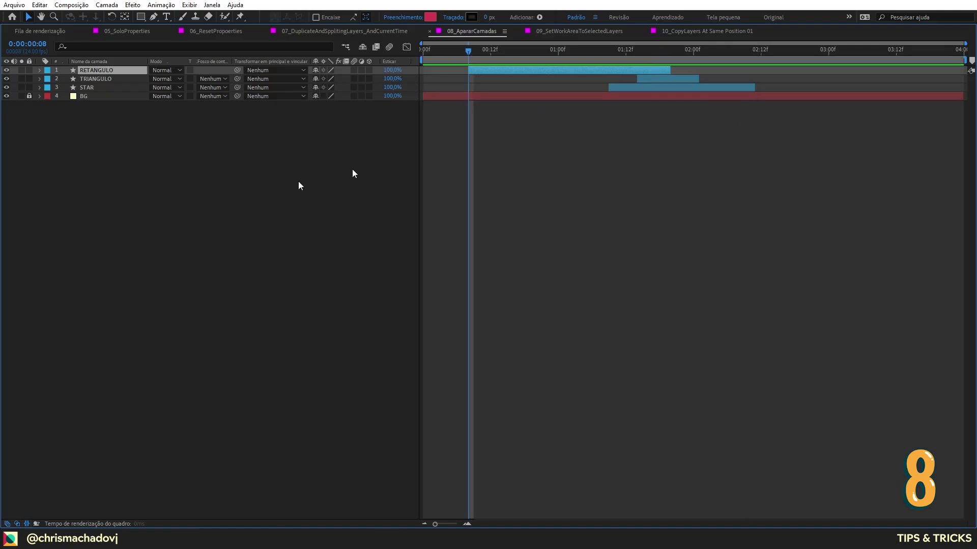
Step: Fit the work area to the RETANGULO, TRIANGULO and STAR layers and trim the composition to that work area
left_click(102, 89, "shift")
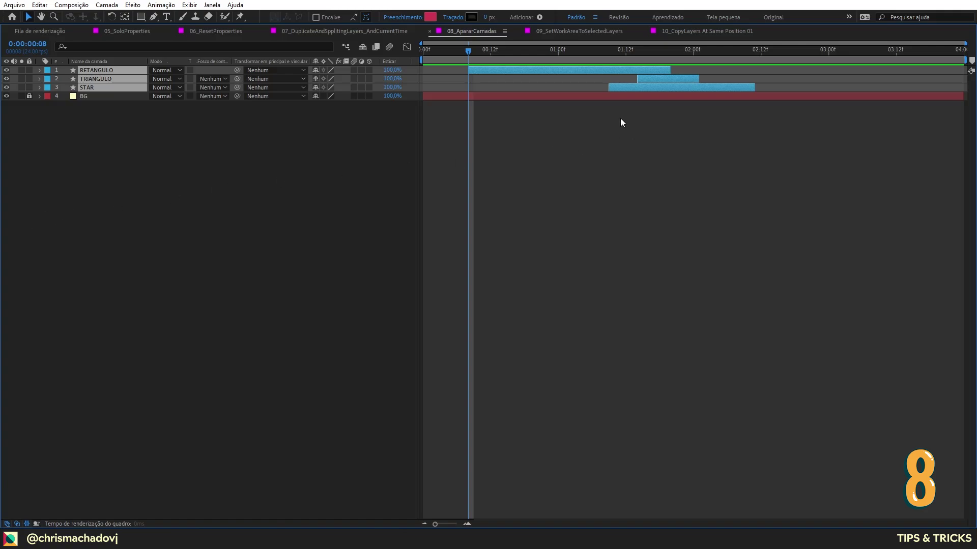
key("ctrl+alt+b")
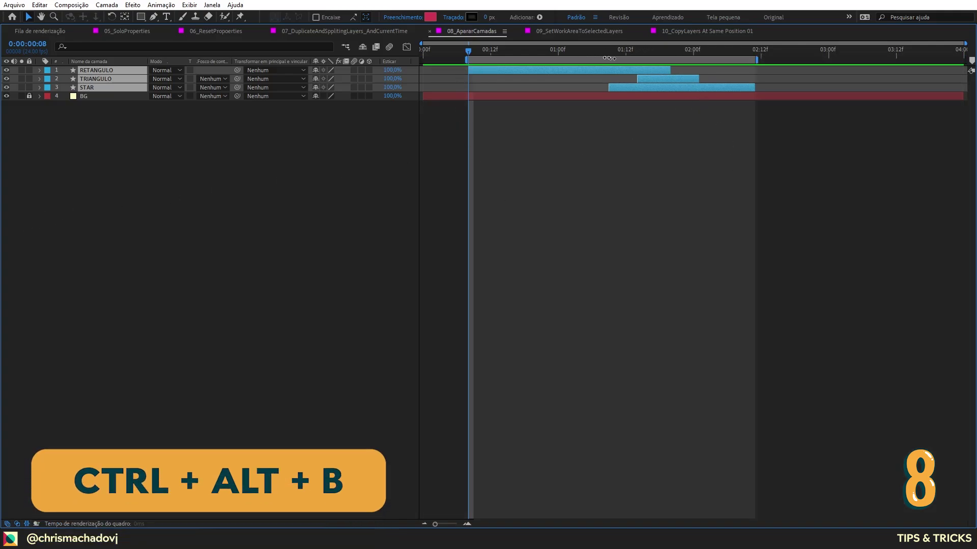
right_click(538, 60)
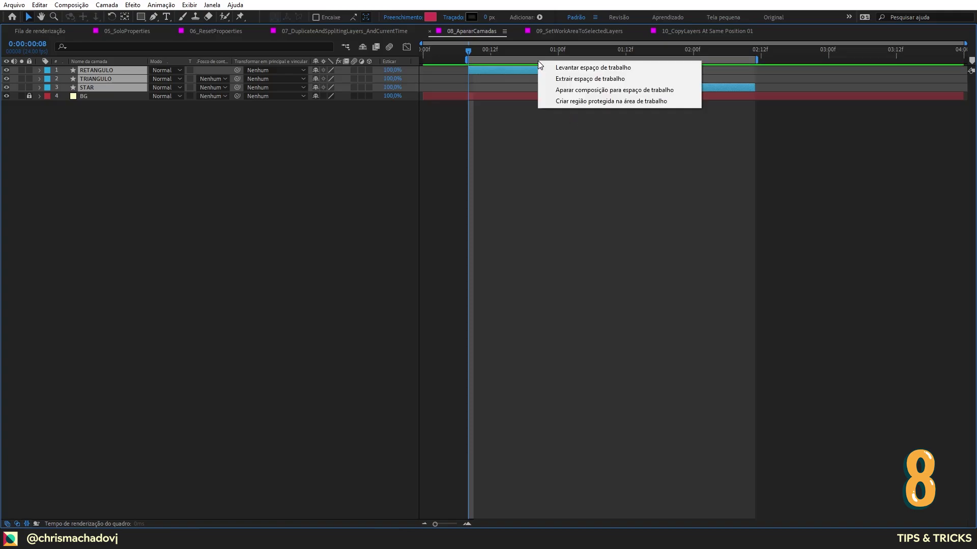
left_click(597, 91)
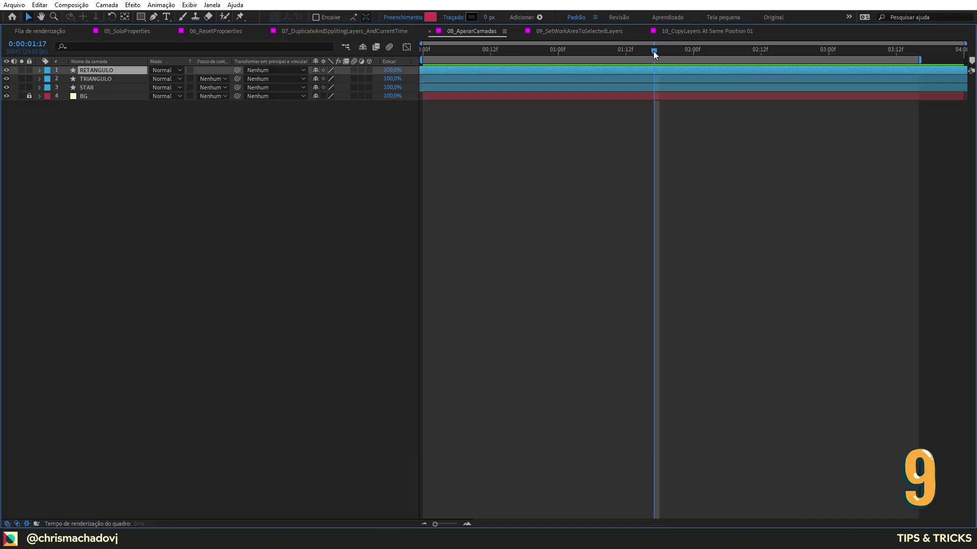
Step: Trim the end of the RETANGULO layer at 0:00:01:16 and its start at 0:00:00:11
left_click_drag(652, 51, 649, 47)
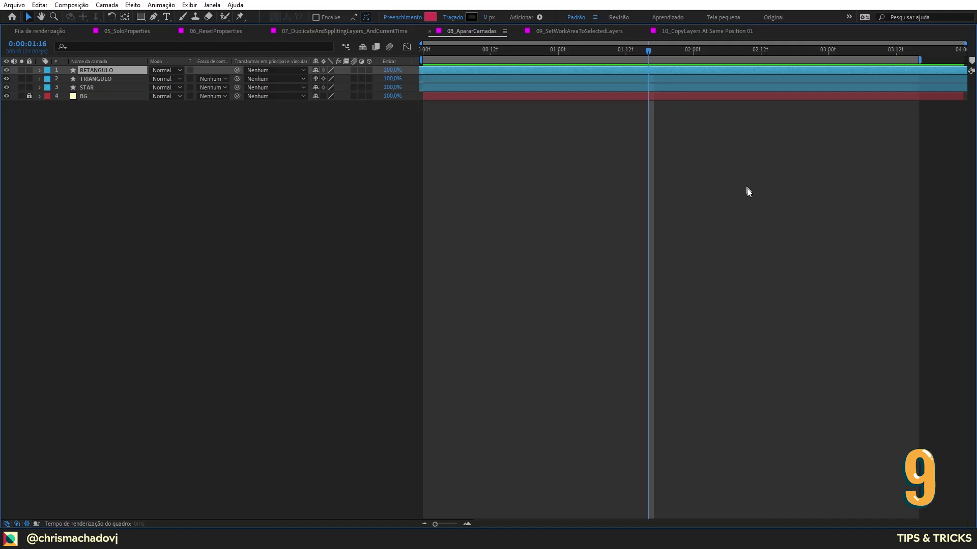
key("alt+bracketright")
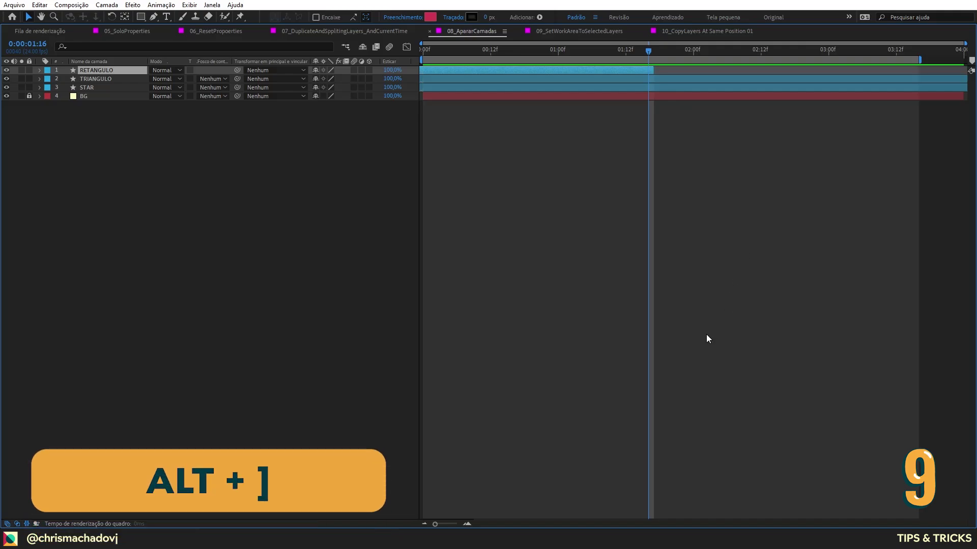
left_click_drag(623, 49, 485, 73)
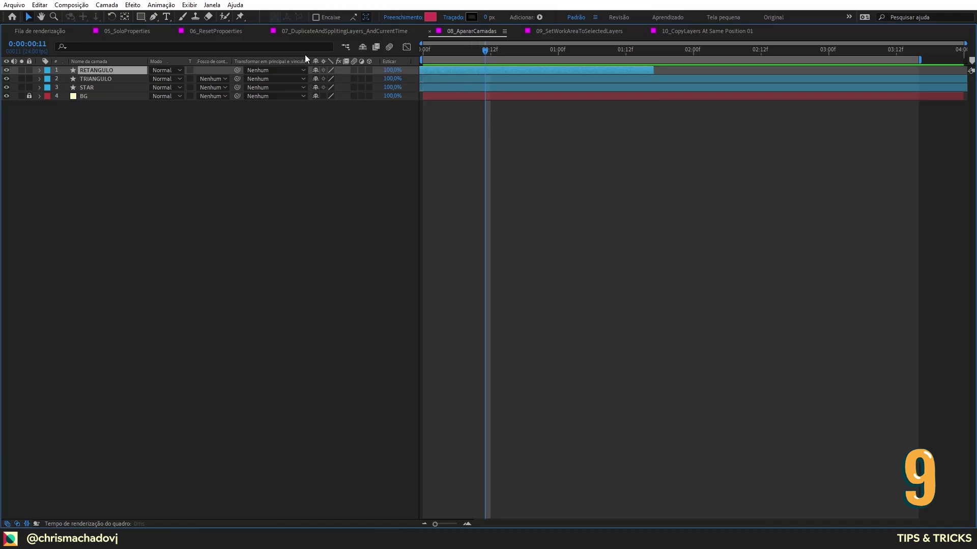
key("alt+bracketleft")
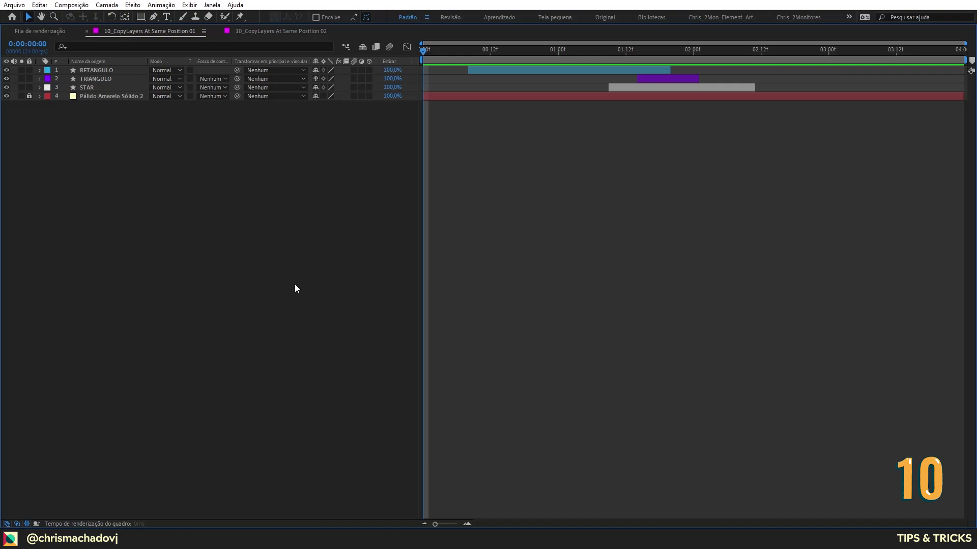
Step: Copy STAR, TRIANGULO and RETANGULO from 10_CopyLayers At Same Position 01 into 10_CopyLayers At Same Position 02
left_click(75, 90)
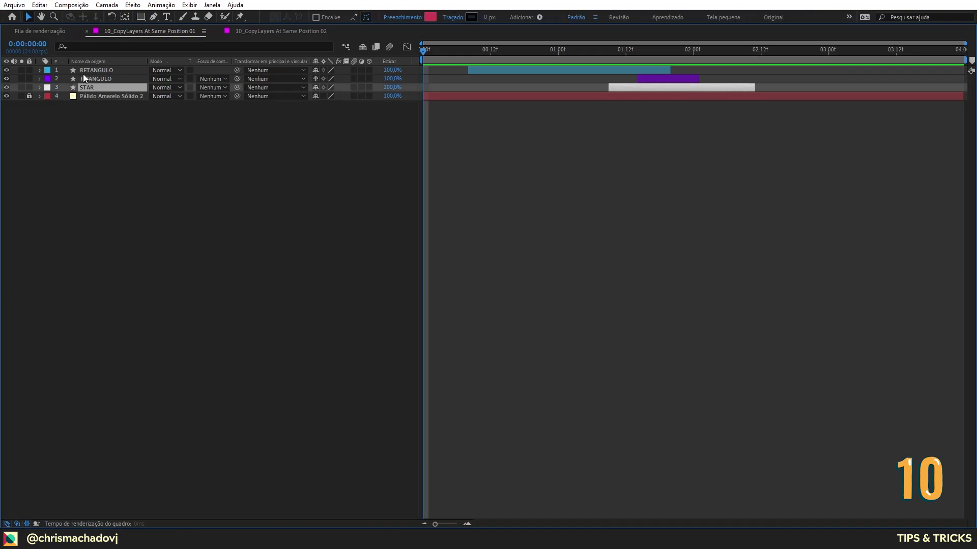
left_click(83, 72, "shift")
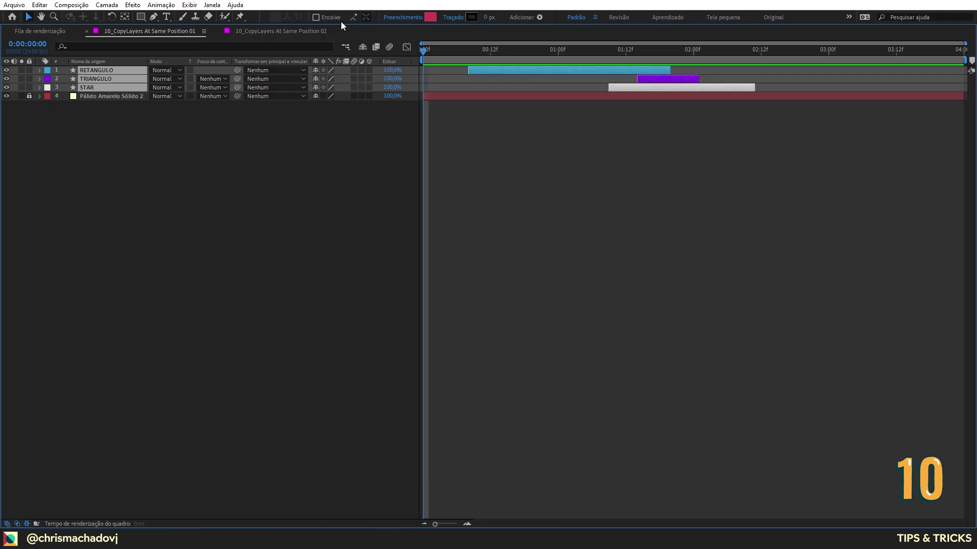
left_click(305, 30)
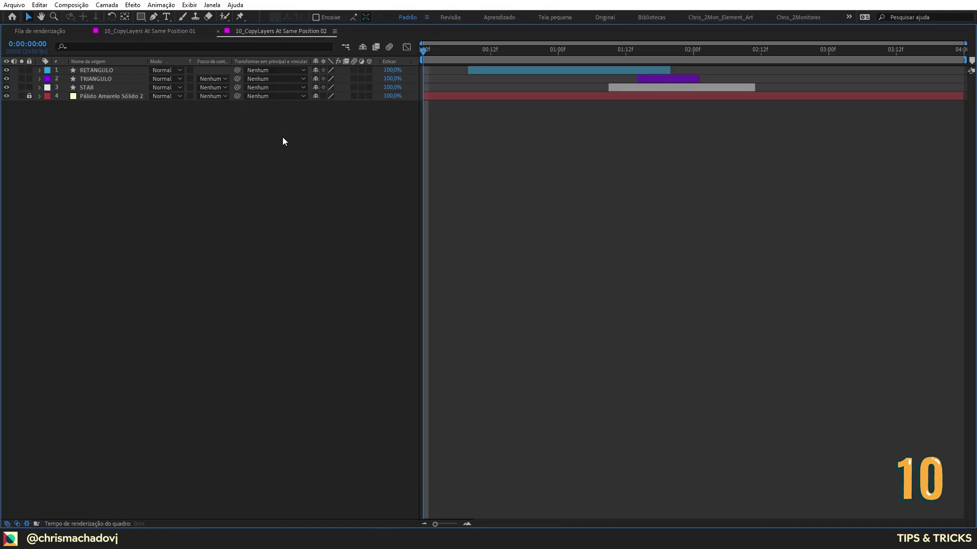
key("ctrl+v")
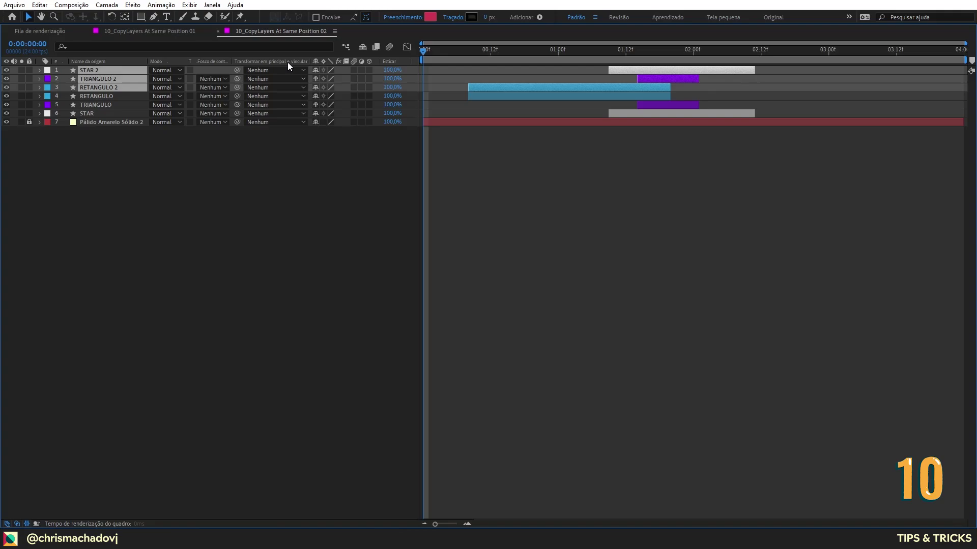
Step: Replace the pasted copies in 10_CopyLayers At Same Position 02 with RETANGULO, TRIANGULO and STAR from 10_CopyLayers At Same Position 01, selected in top-to-bottom order
key("Delete")
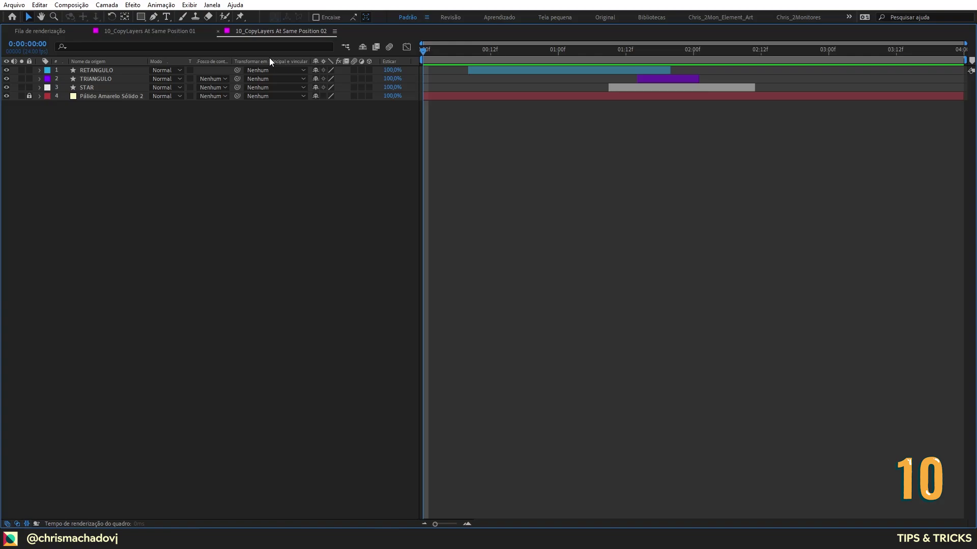
left_click(177, 30)
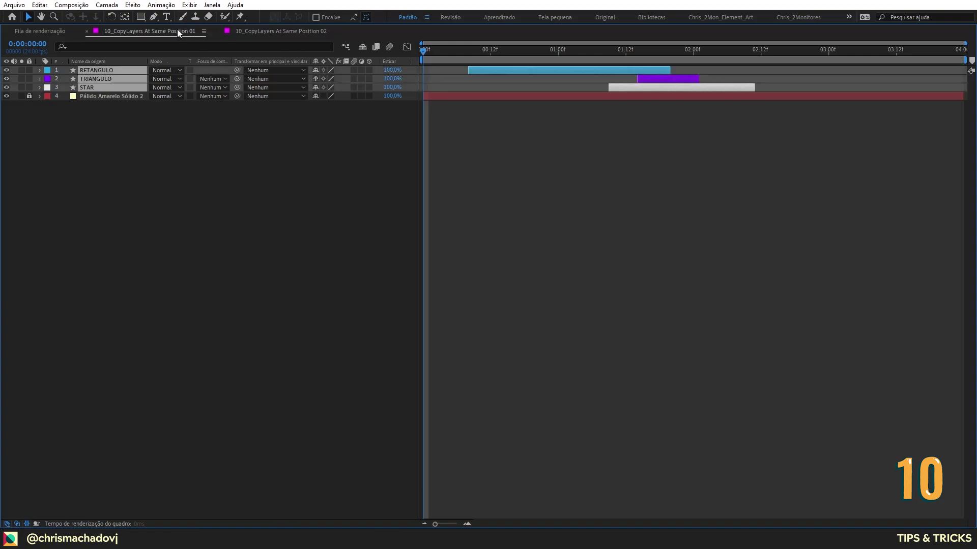
left_click(108, 116)
left_click(93, 70)
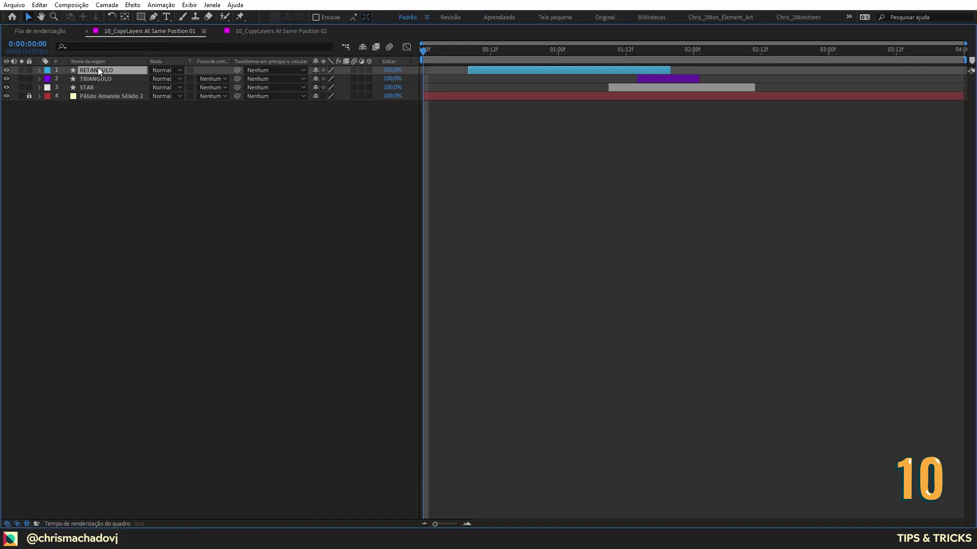
left_click(105, 84, "shift")
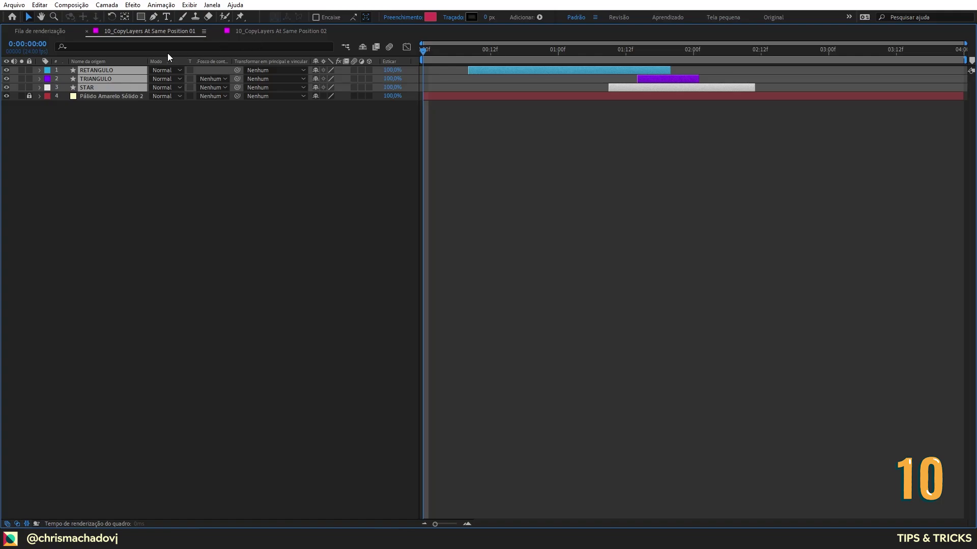
left_click(279, 32)
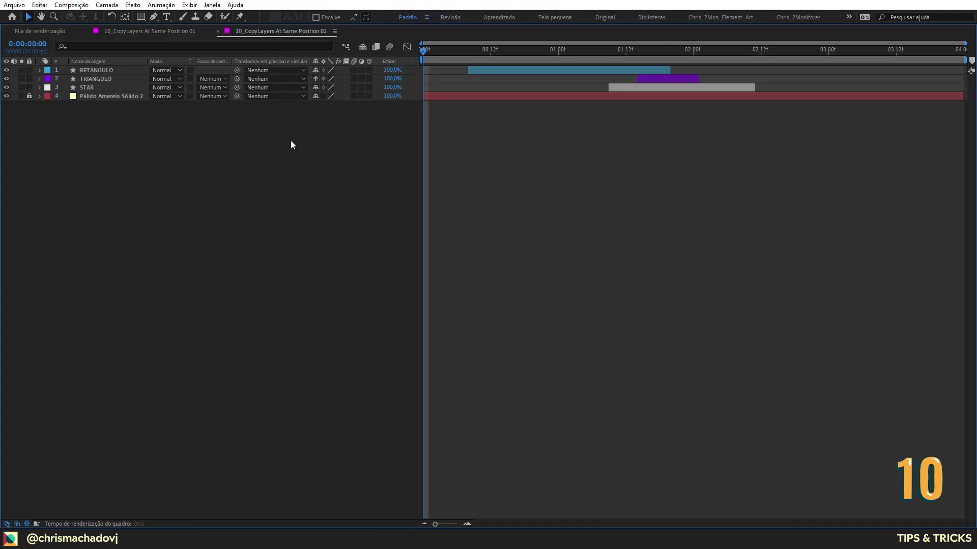
key("ctrl+v")
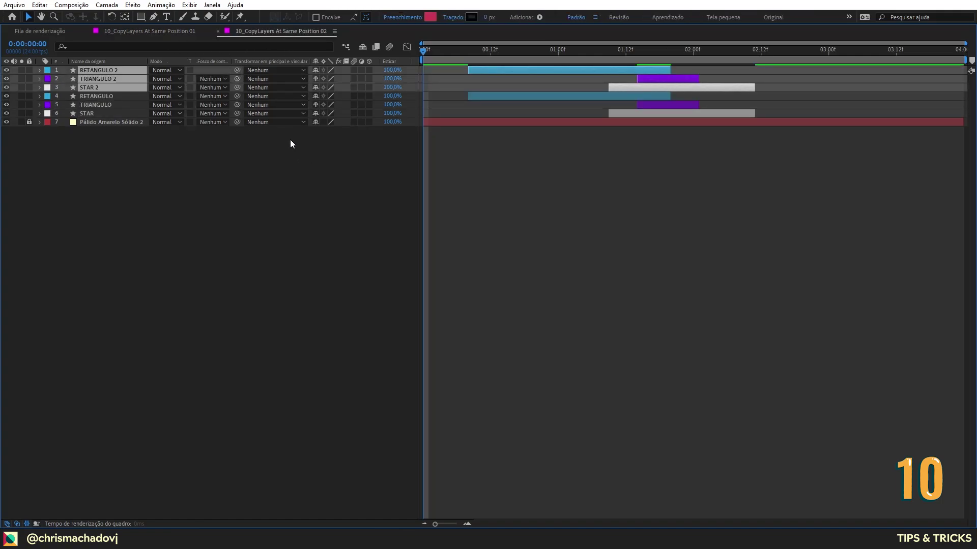